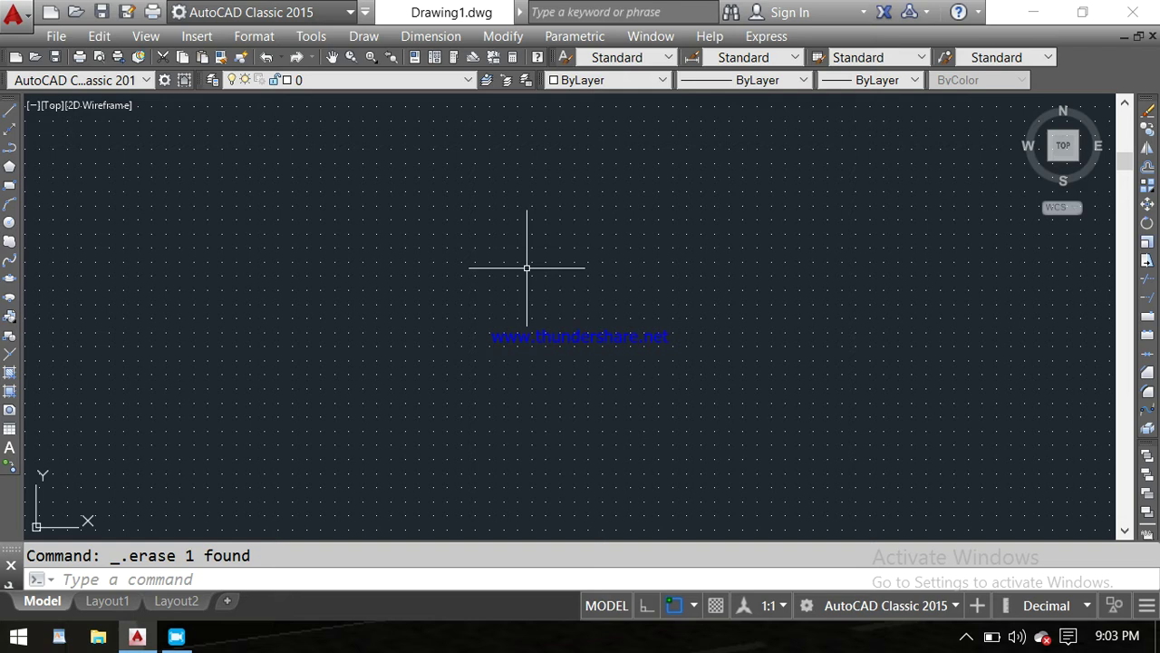
- Draw a trial circle with the C command, then erase it
scroll(527, 269, "up", 2)
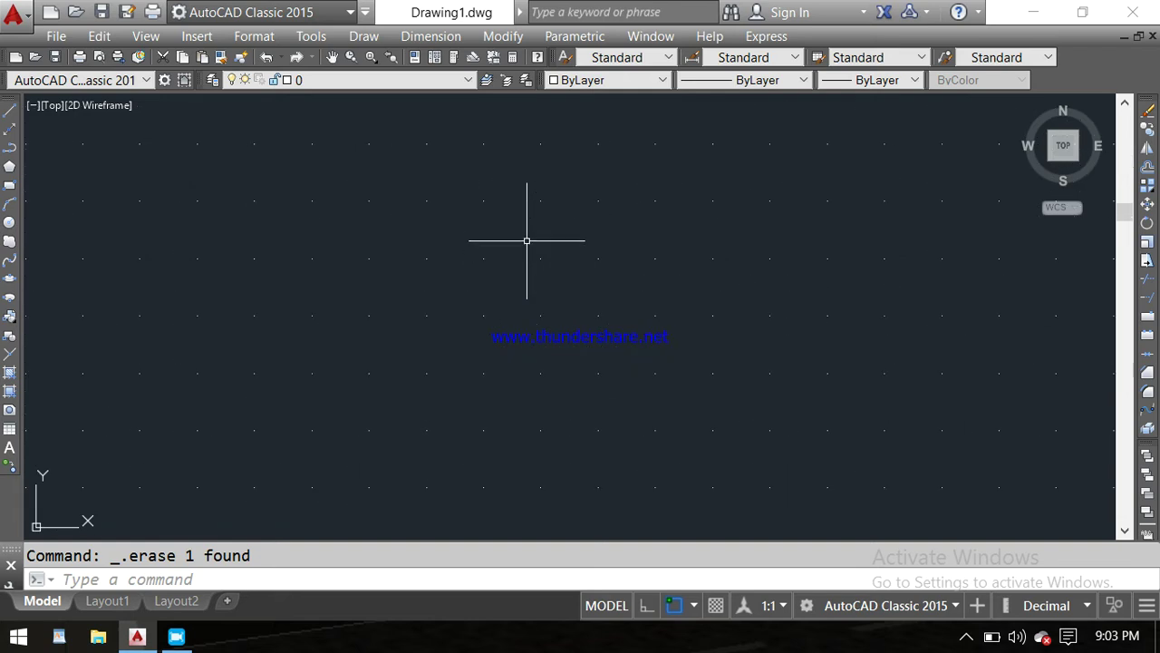
scroll(527, 241, "down", 2)
scroll(527, 241, "up", 2)
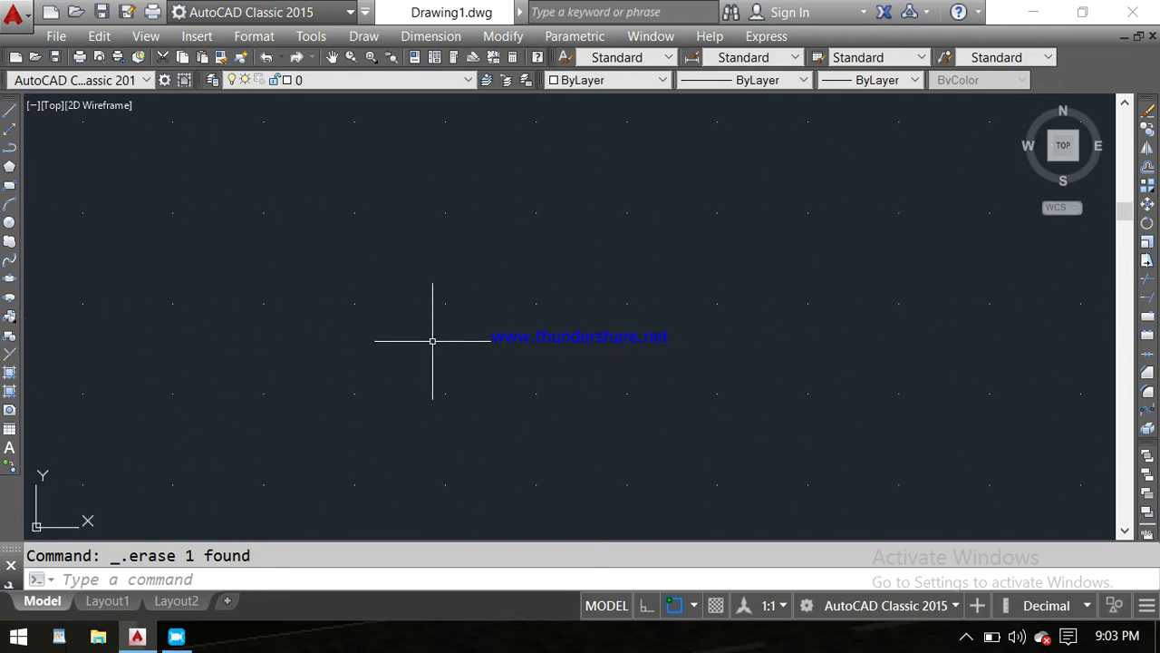
scroll(540, 222, "up", 2)
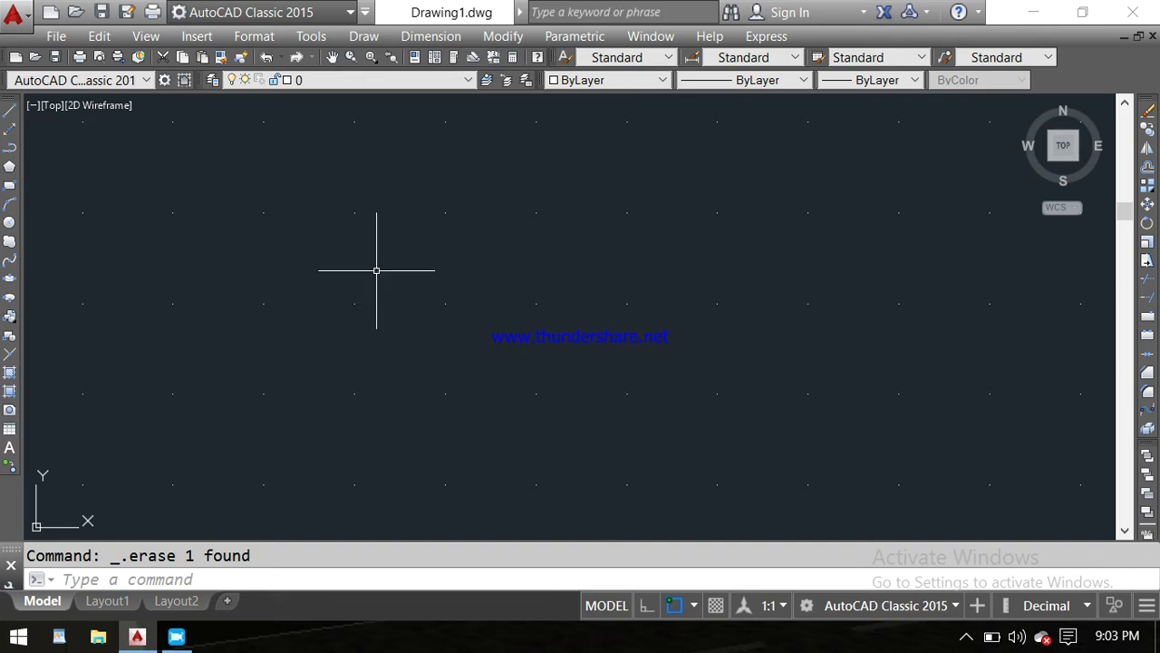
type("c")
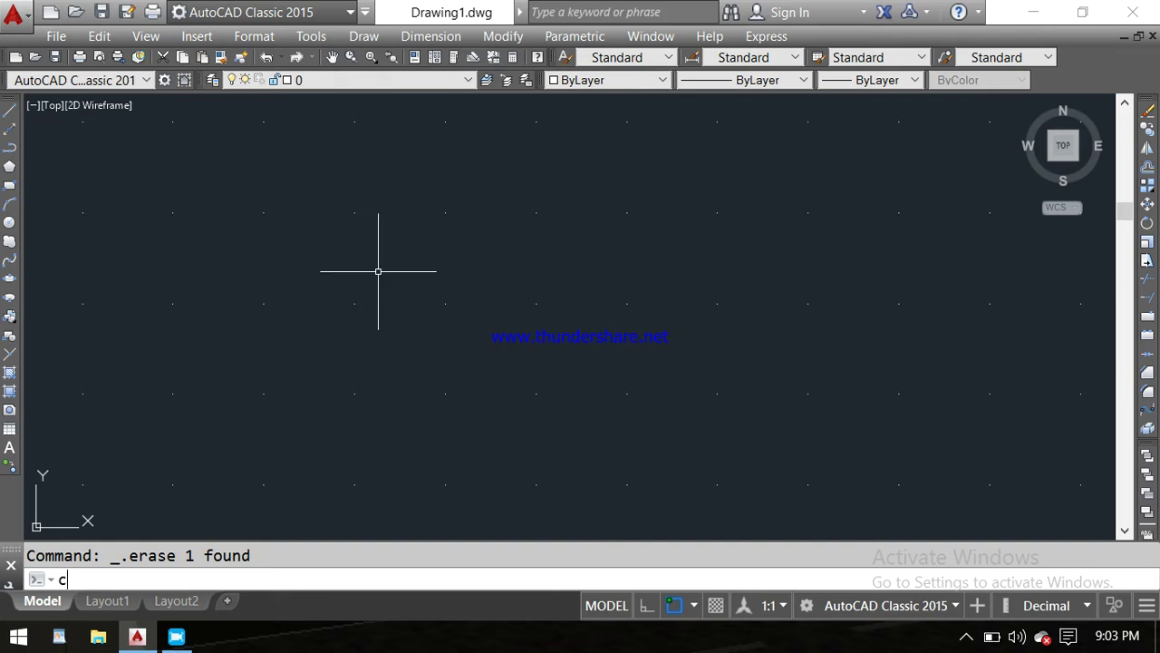
key("Return")
left_click(479, 276)
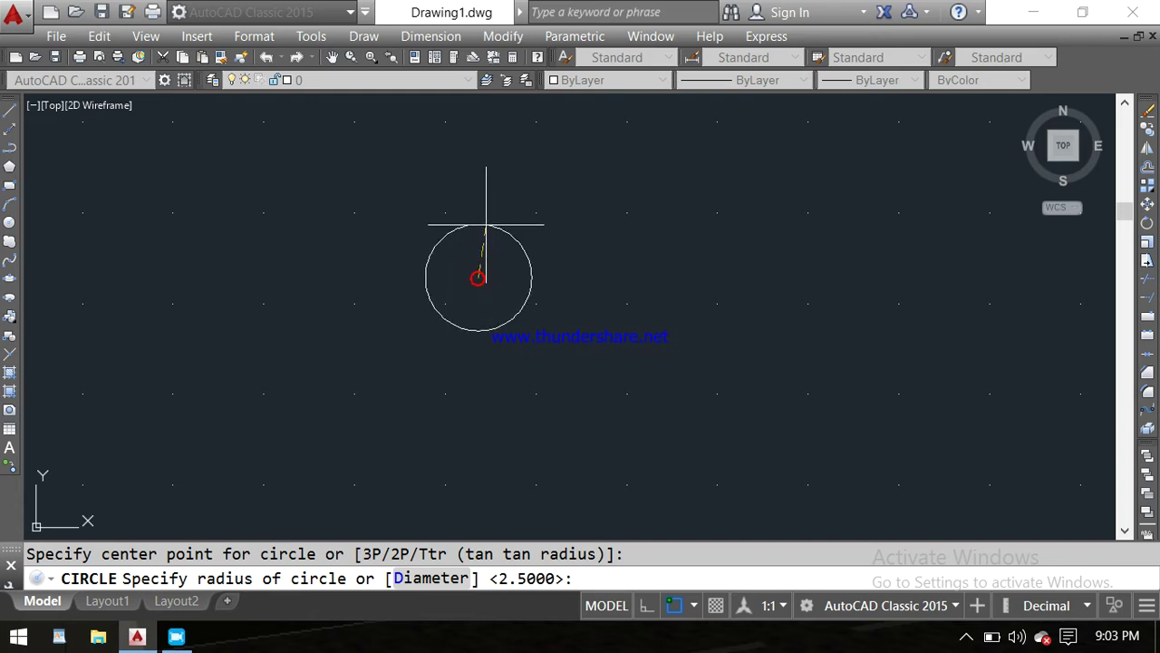
left_click(488, 191)
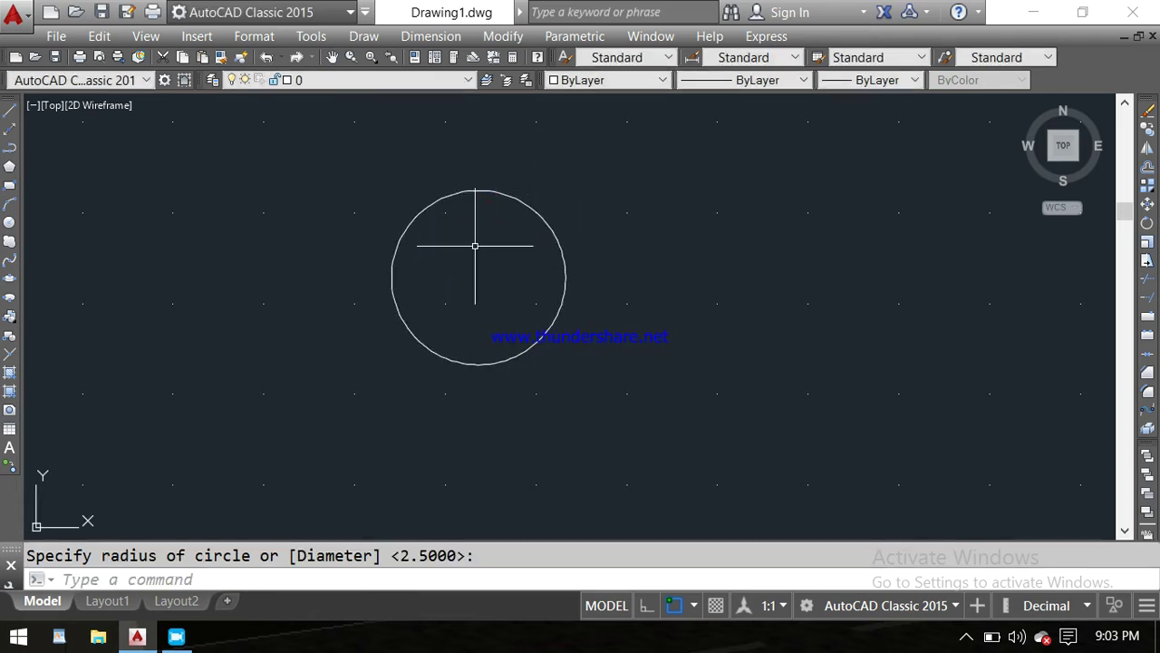
key("Escape")
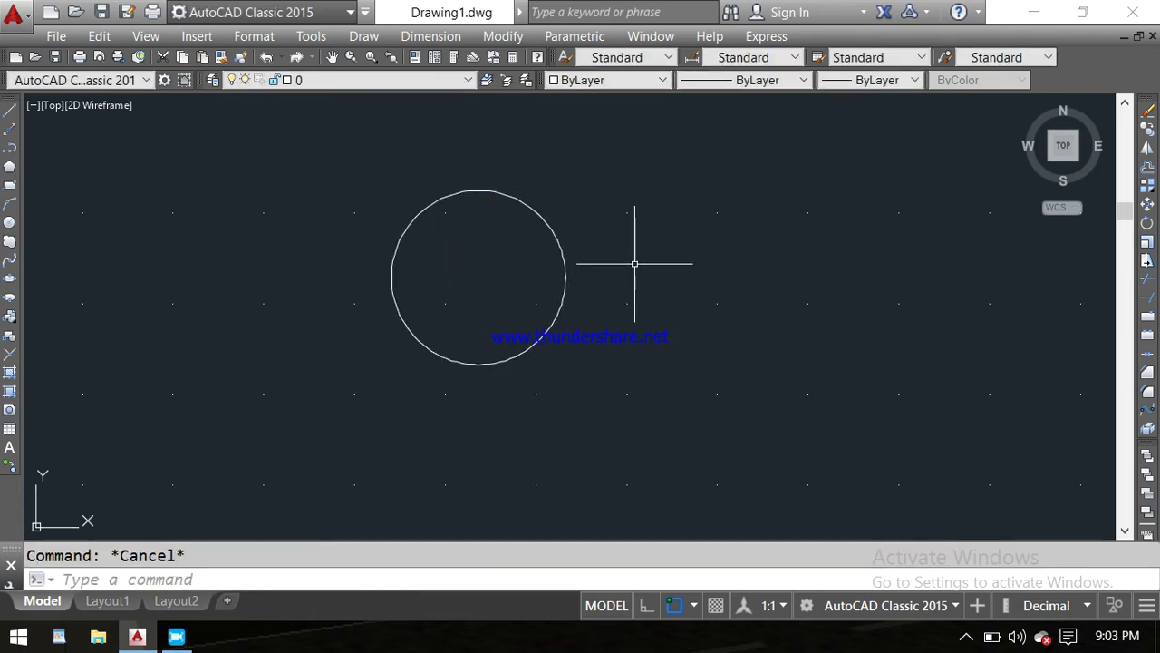
left_click(540, 218)
key("Delete")
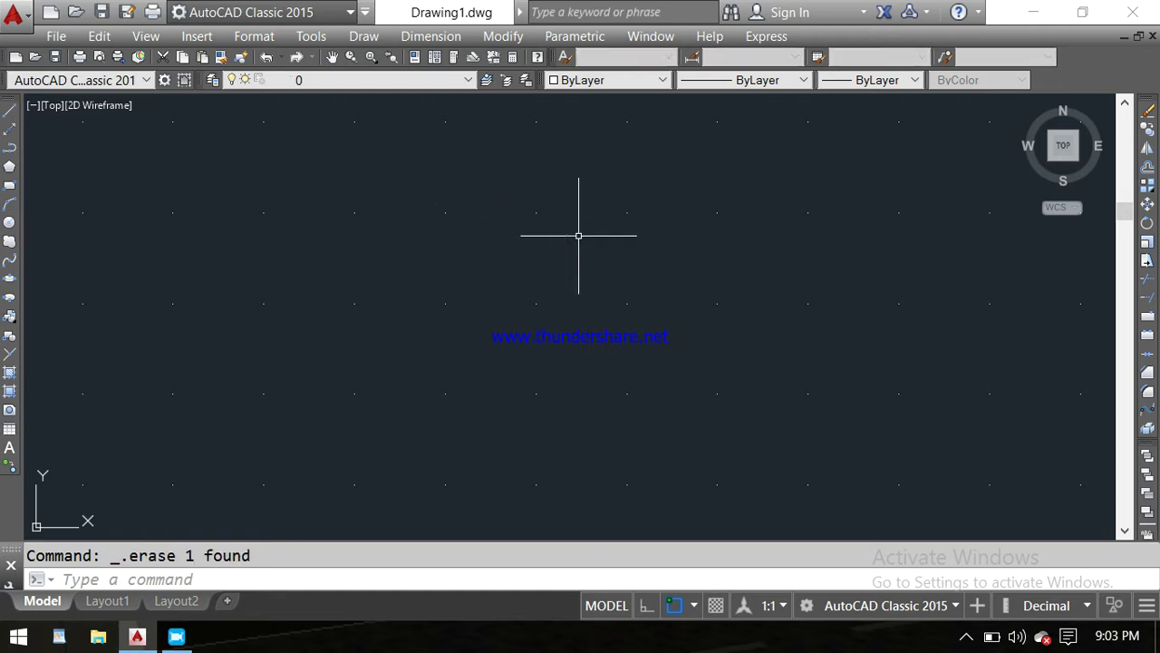
- Draw a wide rectangle across the canvas with the Rectangle tool
left_click(10, 189)
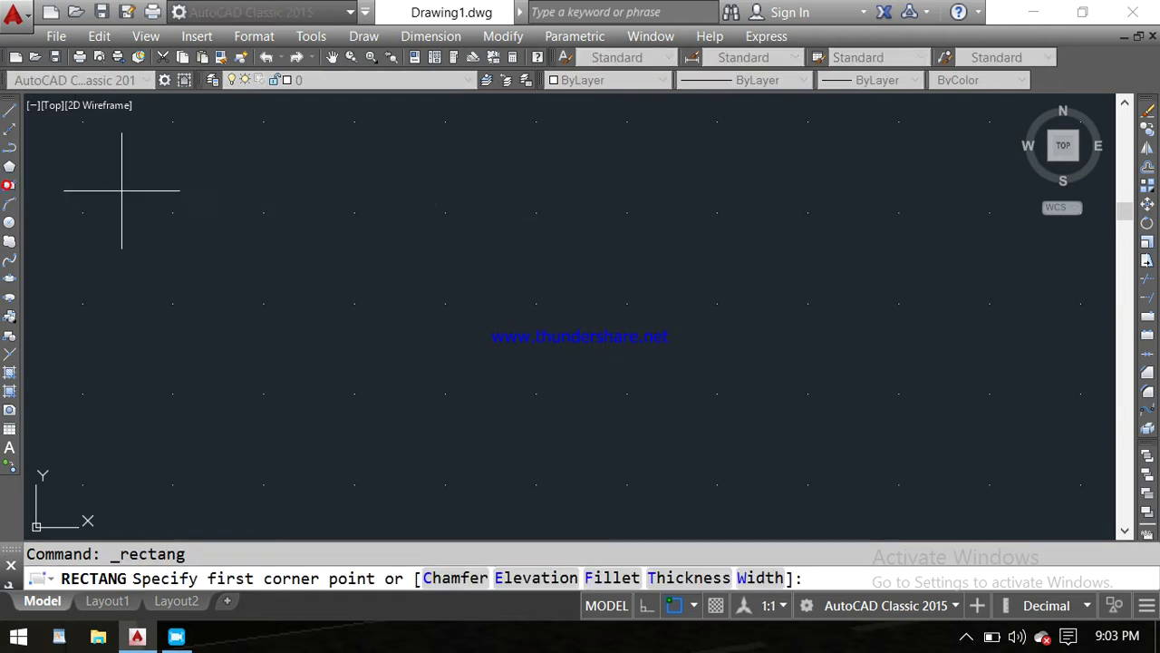
left_click(257, 201)
left_click(731, 400)
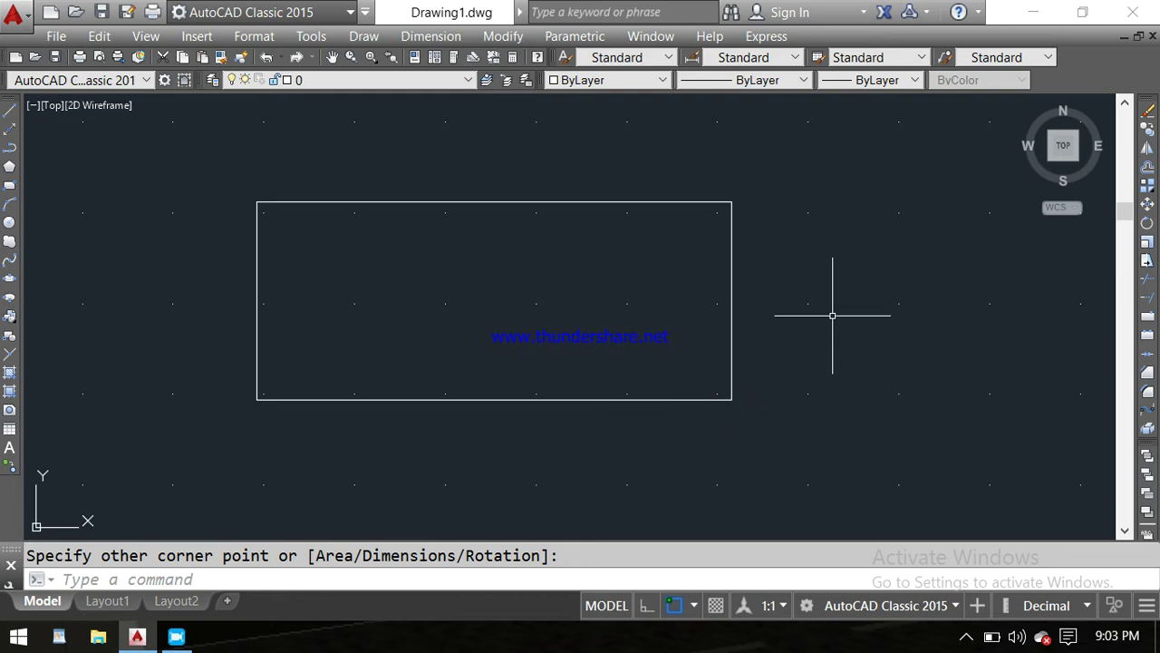
- Draw a circle centred on the rectangle's right-edge midpoint, with its radius reaching the corner
left_click(9, 224)
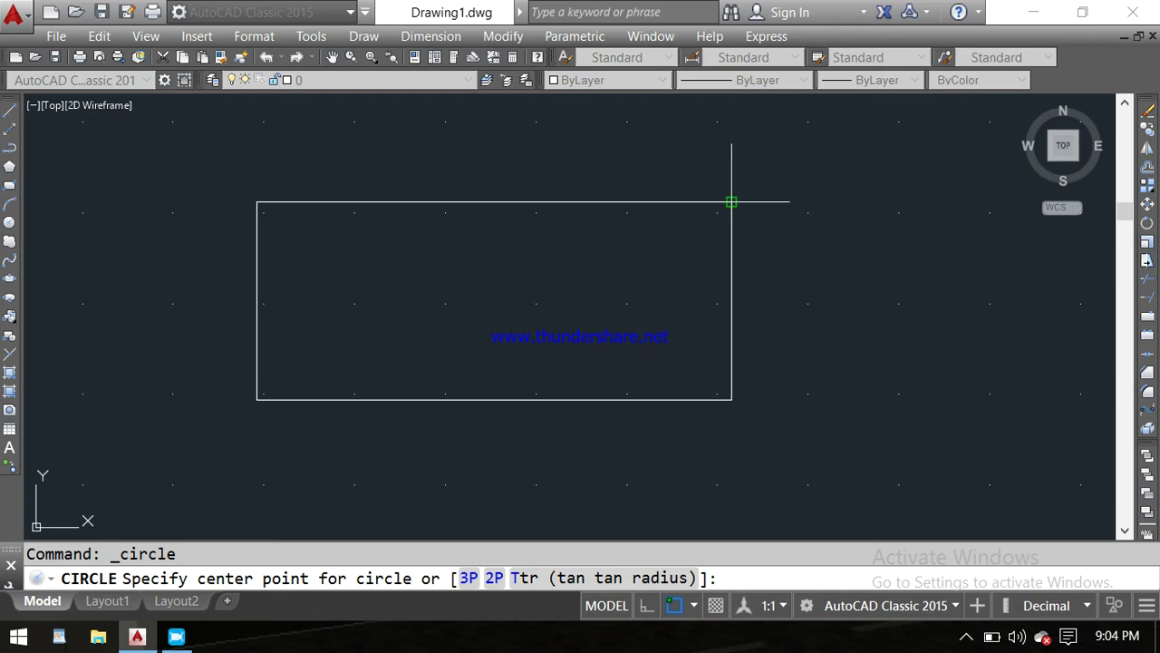
left_click(731, 301)
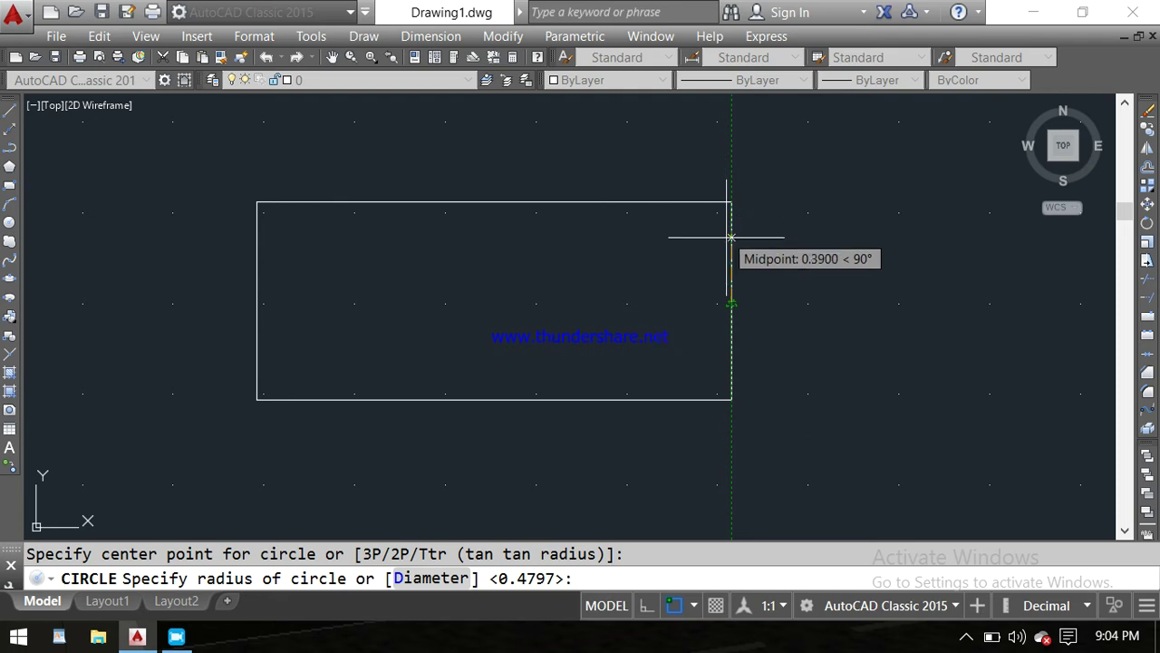
left_click(730, 201)
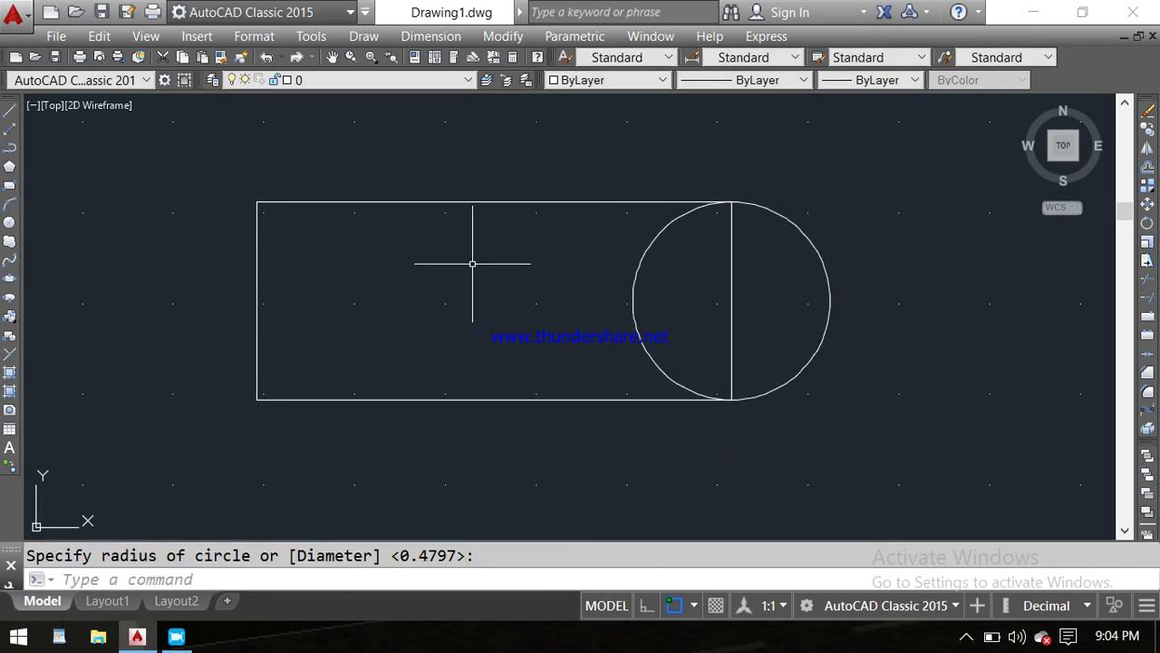
middle_click_drag(472, 264, 542, 252)
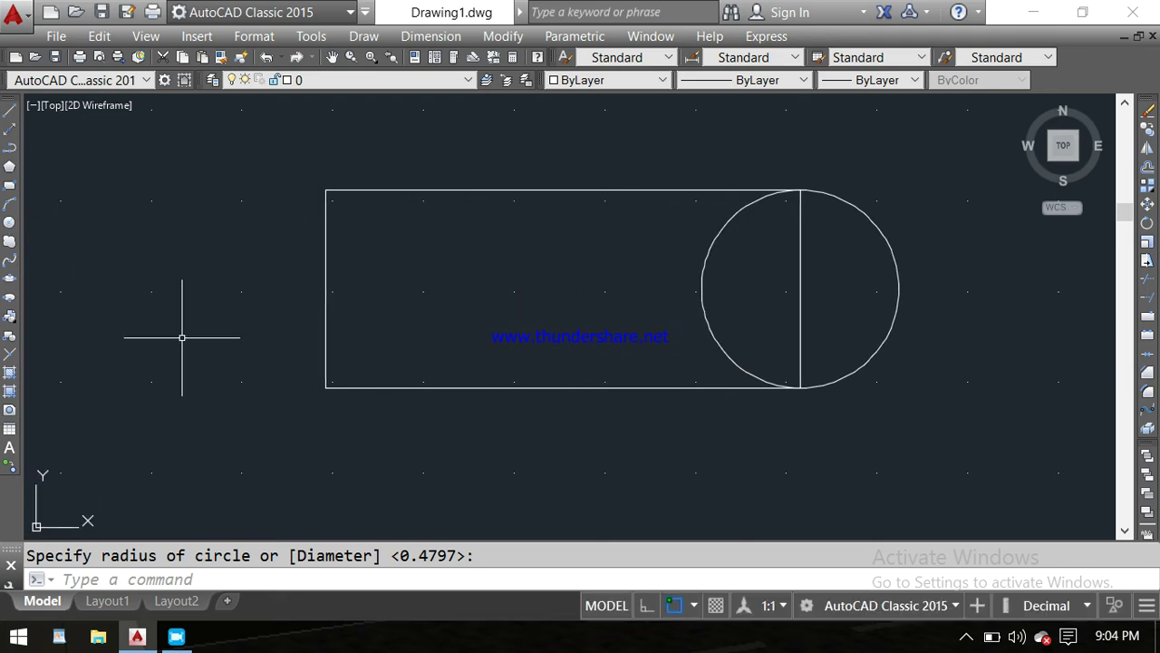
- Draw a radius-1 circle centred on the rectangle's left-edge midpoint
key("Escape")
type("c")
key("Return")
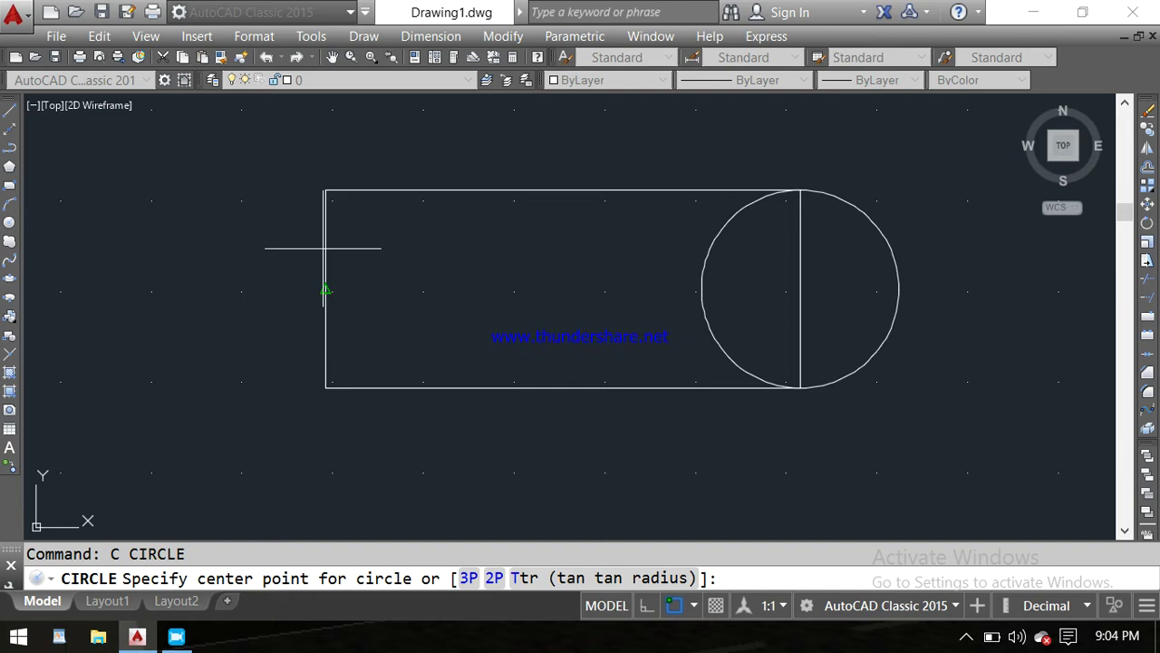
left_click(325, 288)
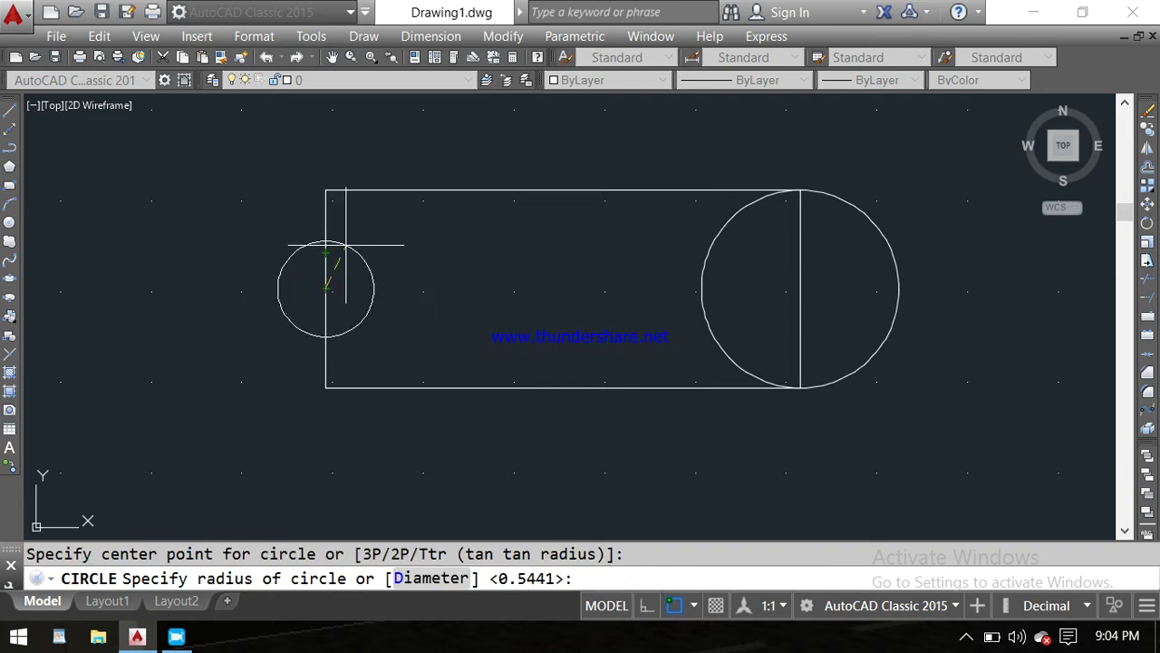
type("1")
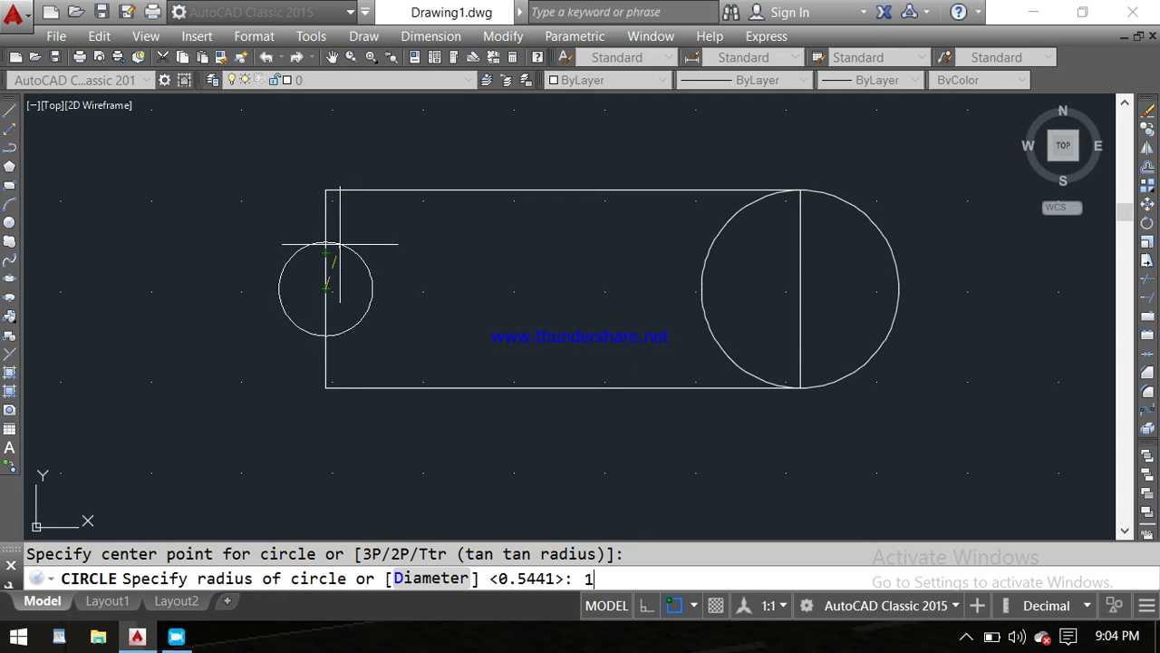
key("Return")
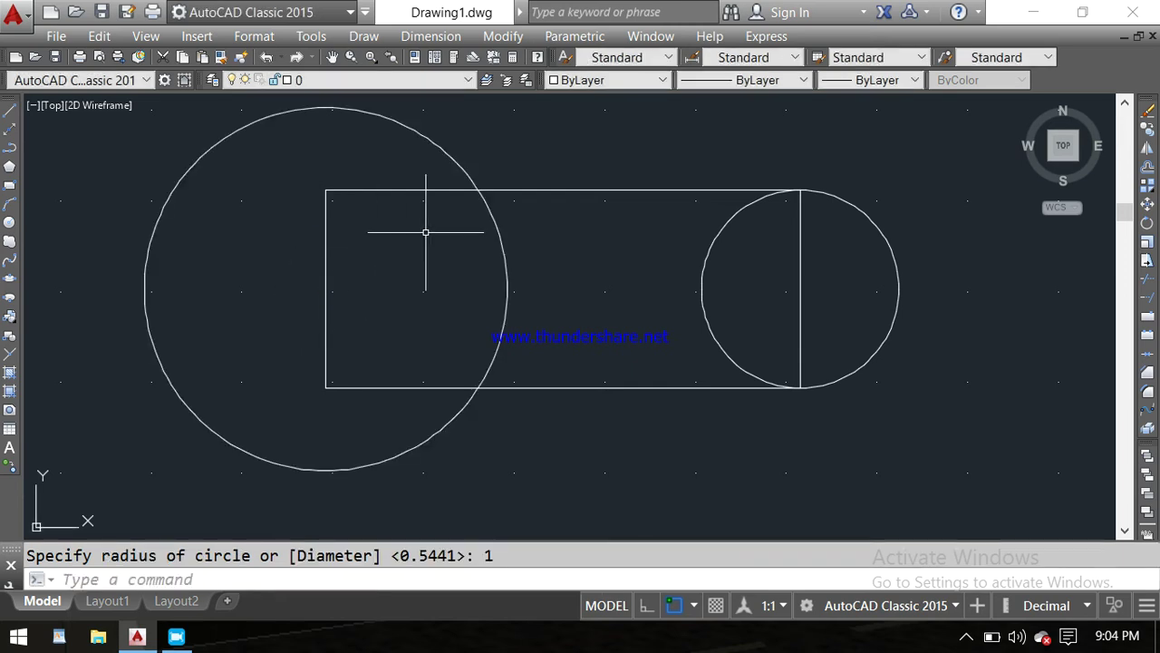
middle_click_drag(463, 246, 562, 252)
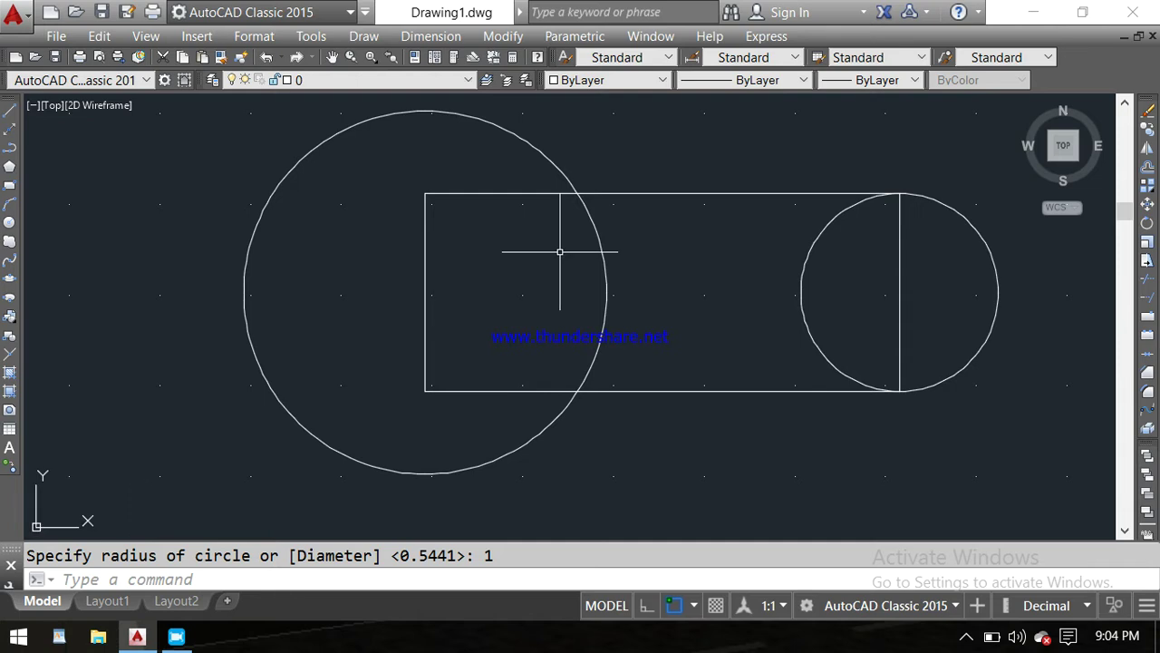
- Add an R1.0000 radius dimension to the large circle as a check, then delete it
left_click(426, 37)
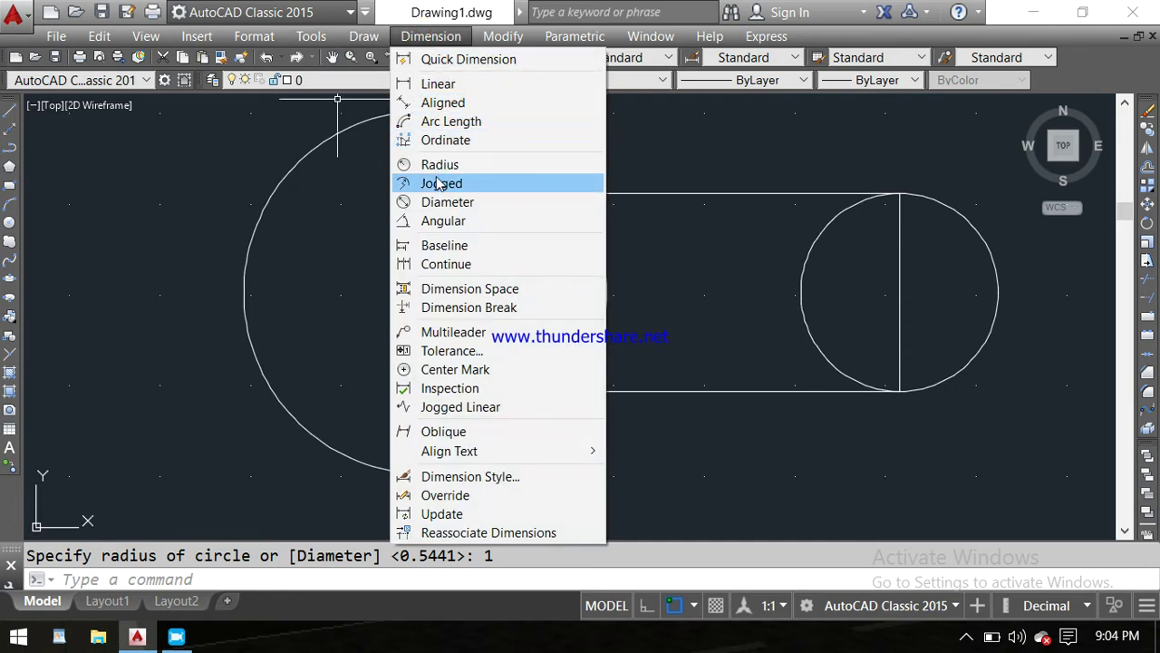
left_click(440, 165)
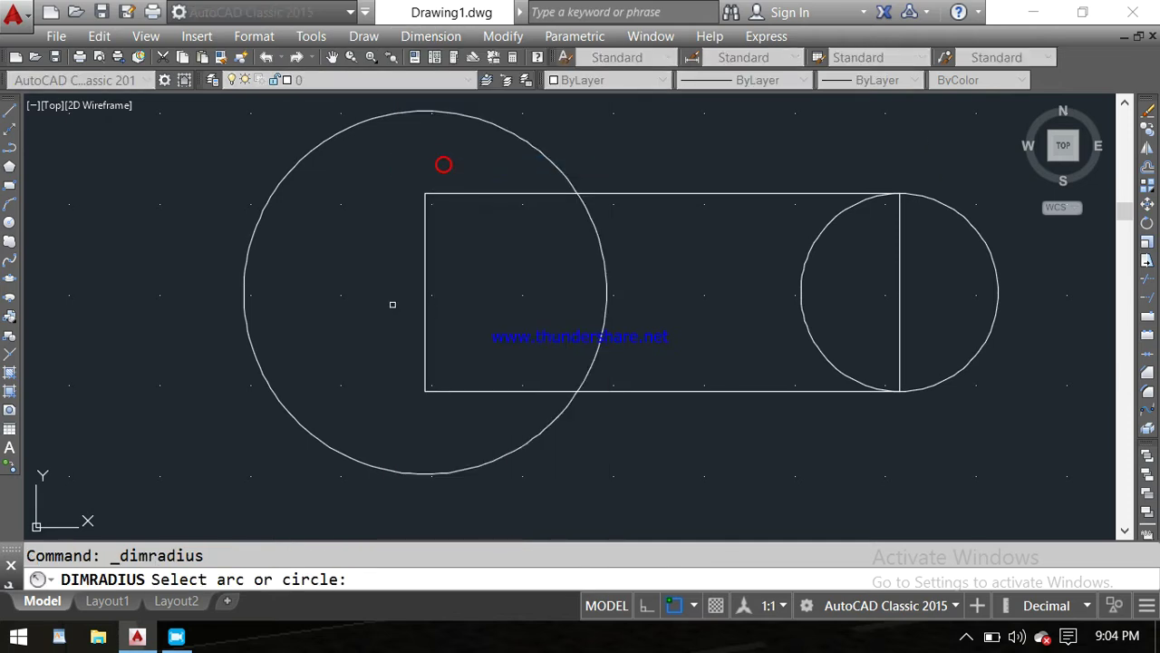
left_click(319, 142)
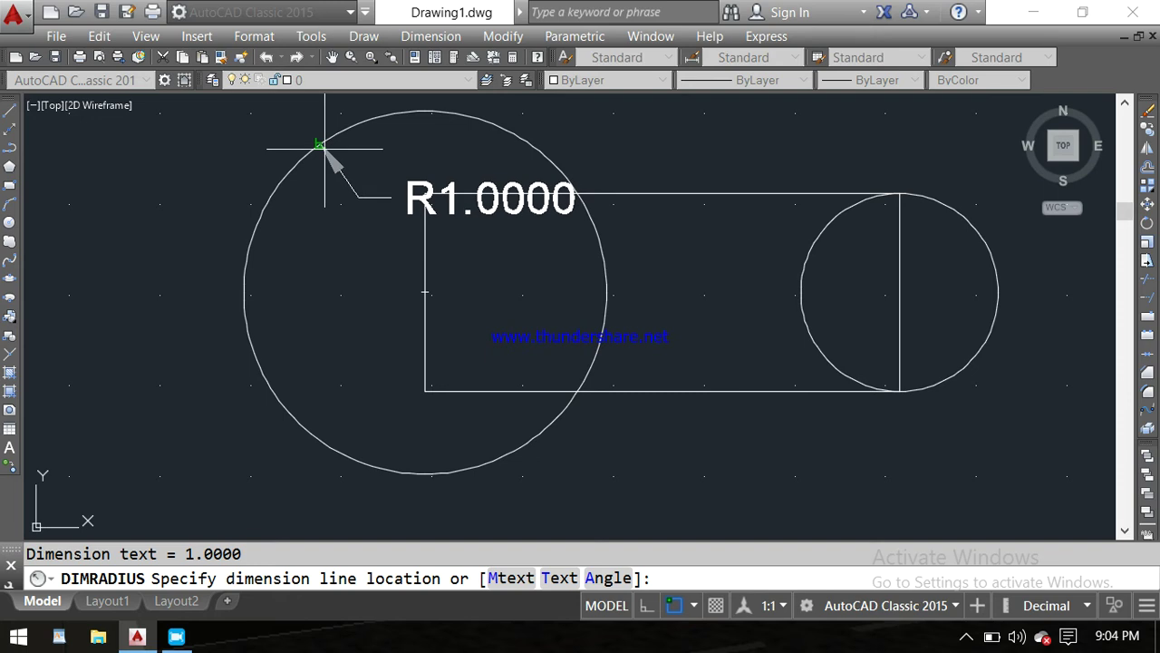
left_click(323, 170)
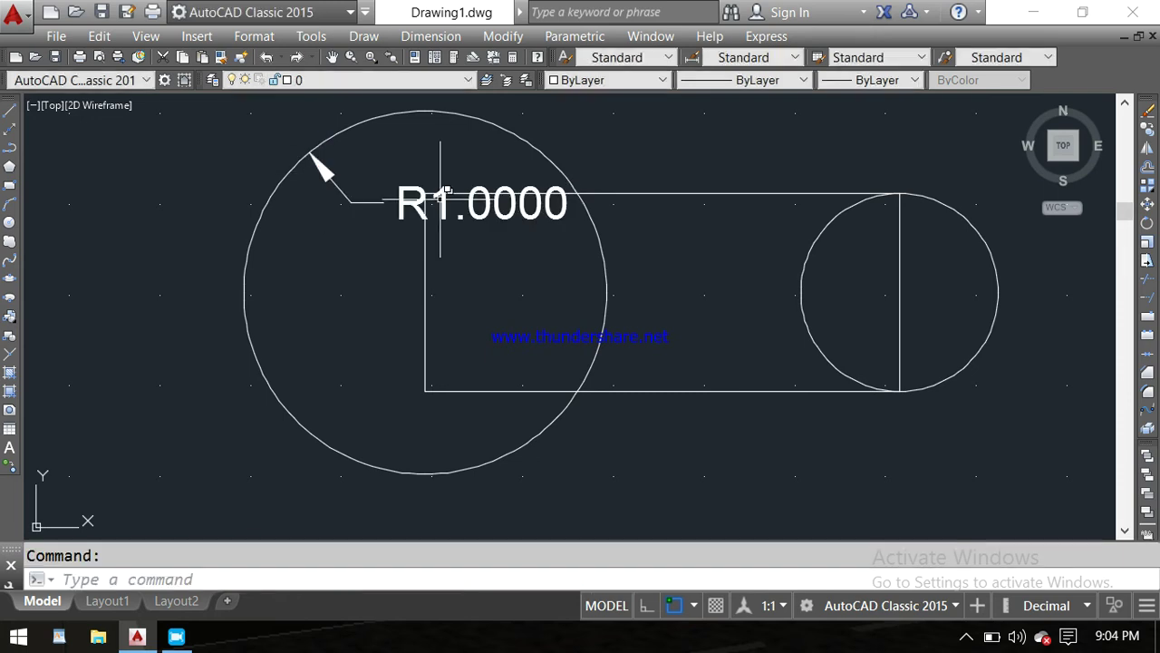
scroll(459, 198, "up", 8)
scroll(460, 197, "down", 8)
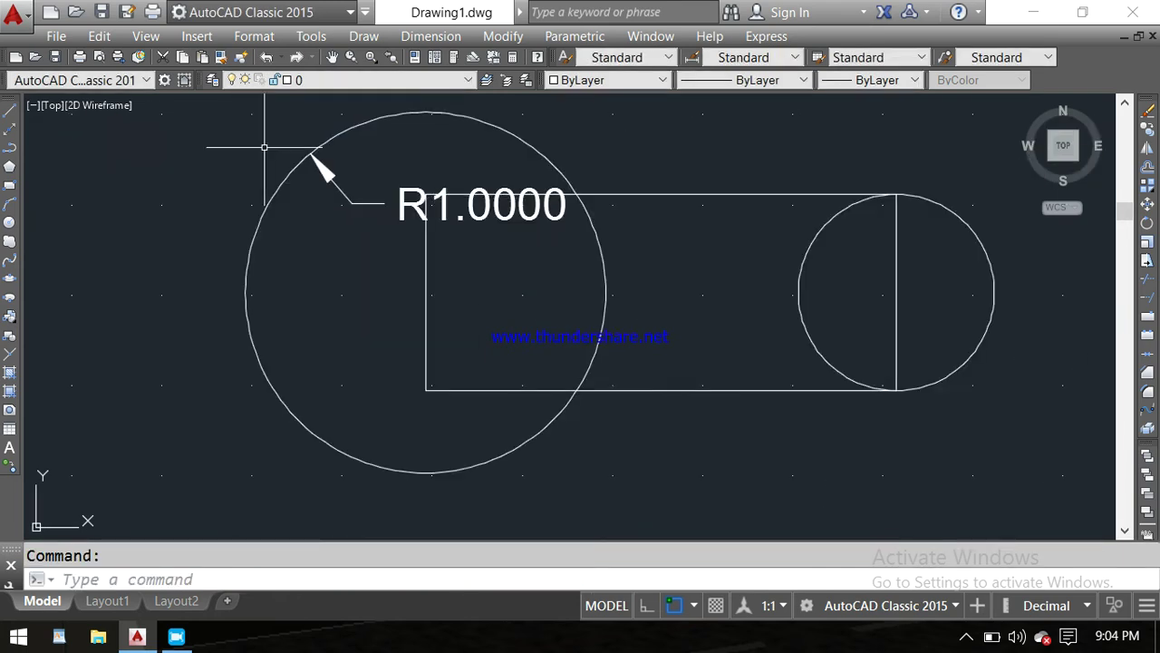
left_click(322, 173)
key("Delete")
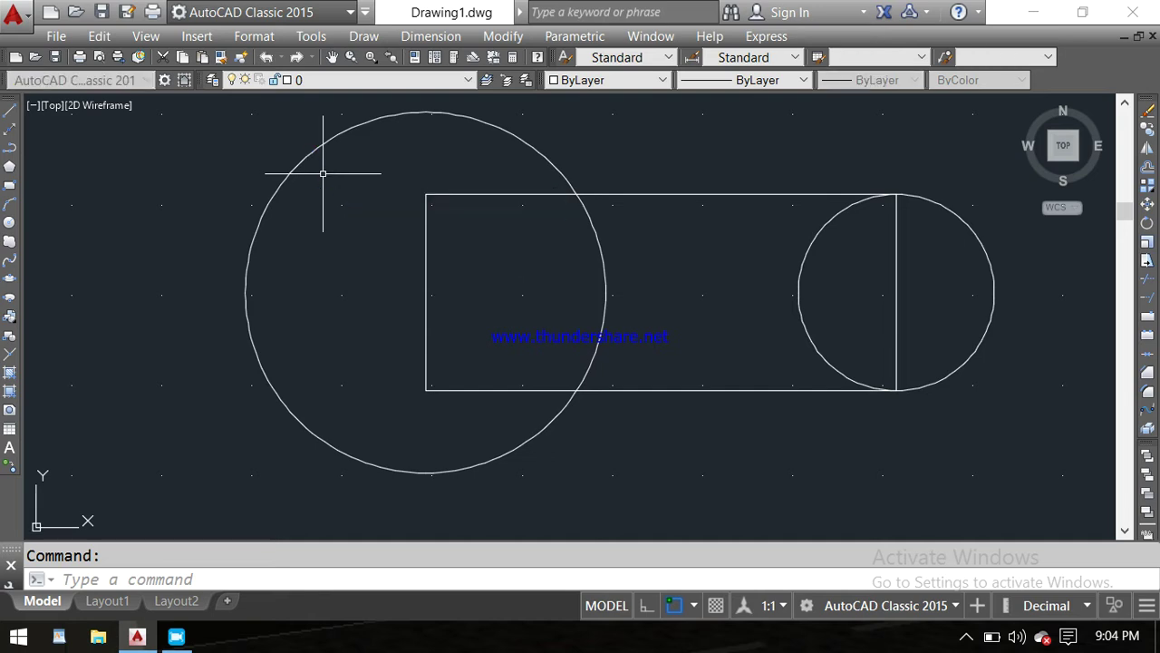
scroll(331, 171, "down", 4)
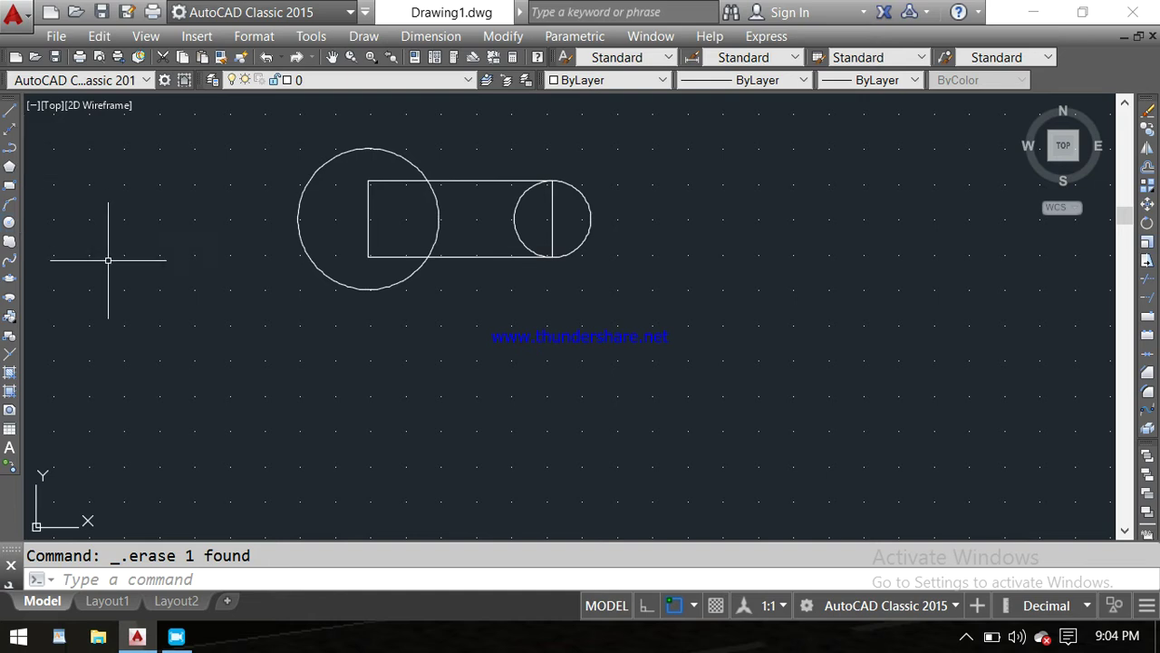
- Draw a diameter-2 circle sharing the centre of the small right-hand circle
type("c")
key("Return")
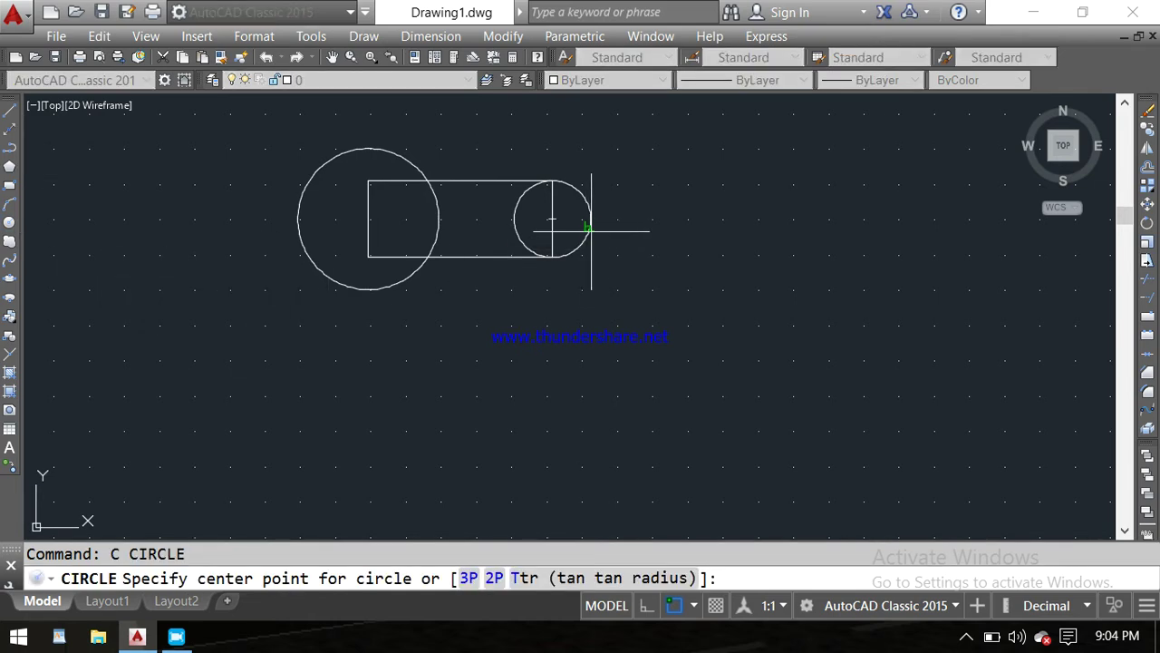
left_click(552, 219)
type("d")
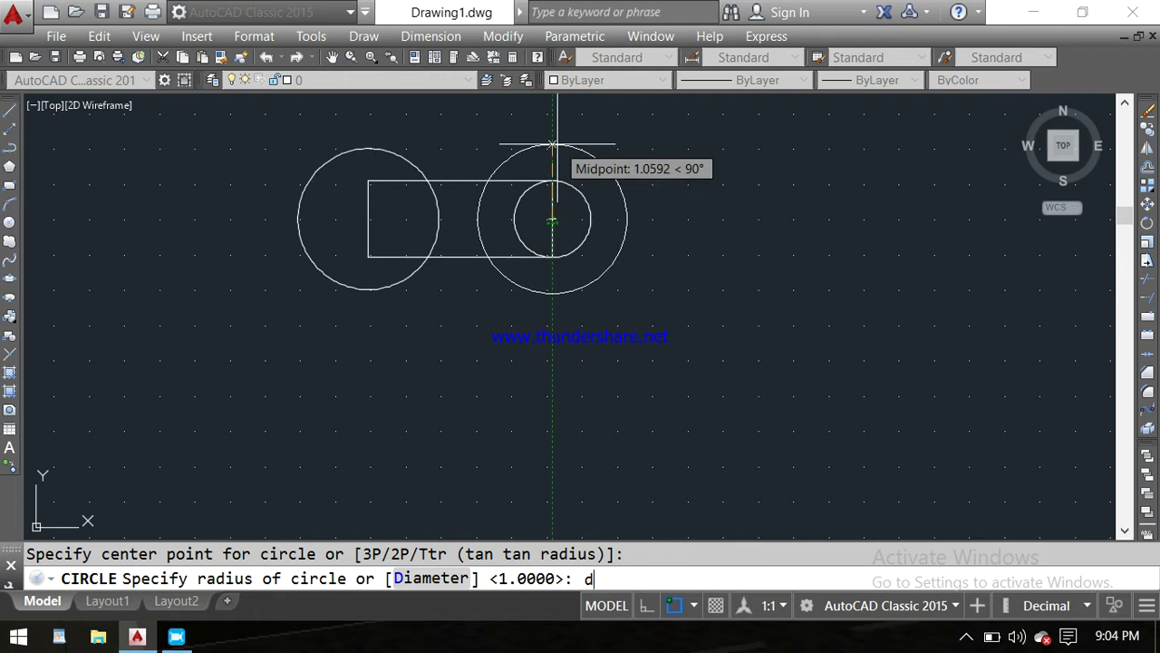
key("Return")
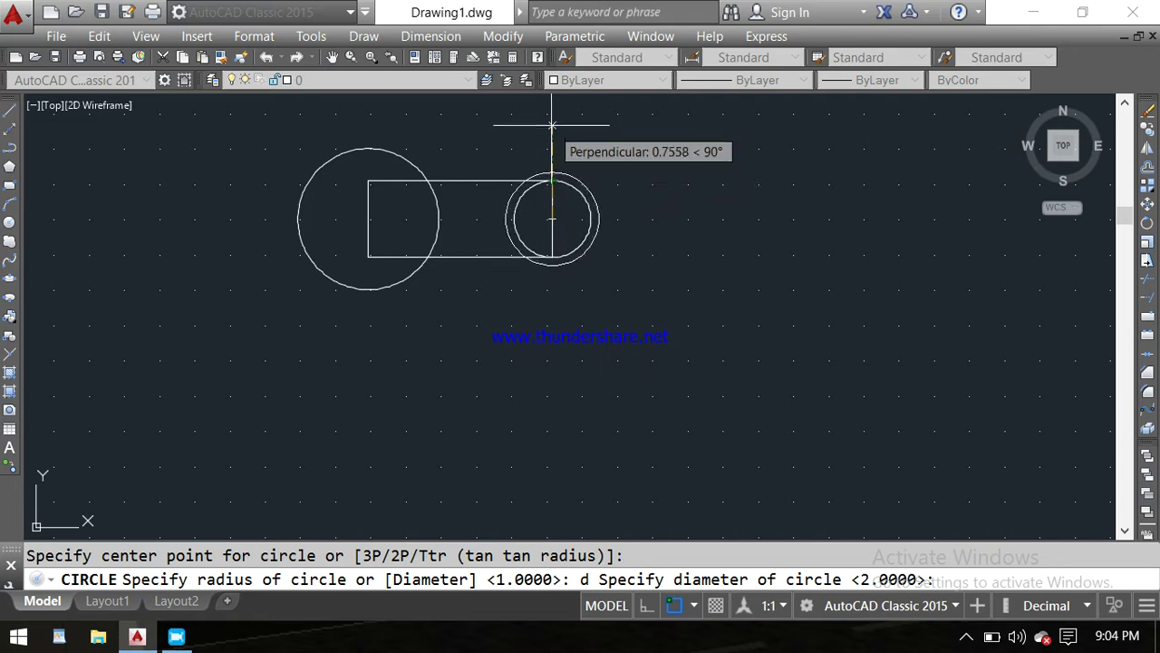
middle_click_drag(551, 108, 544, 193)
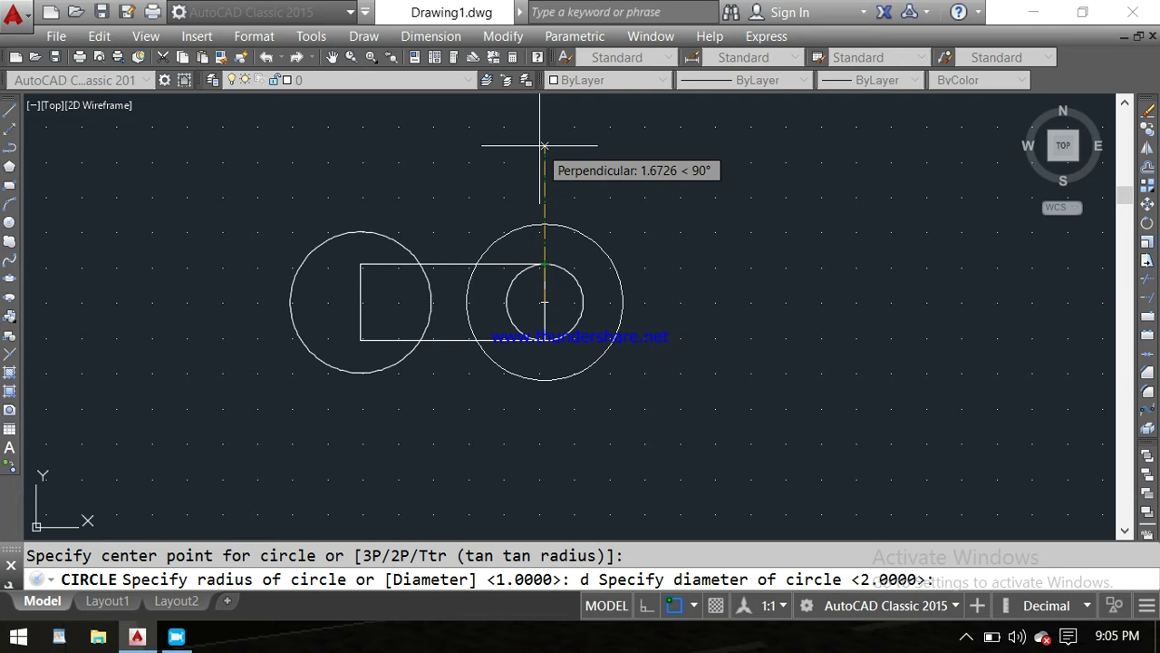
type("2")
key("space")
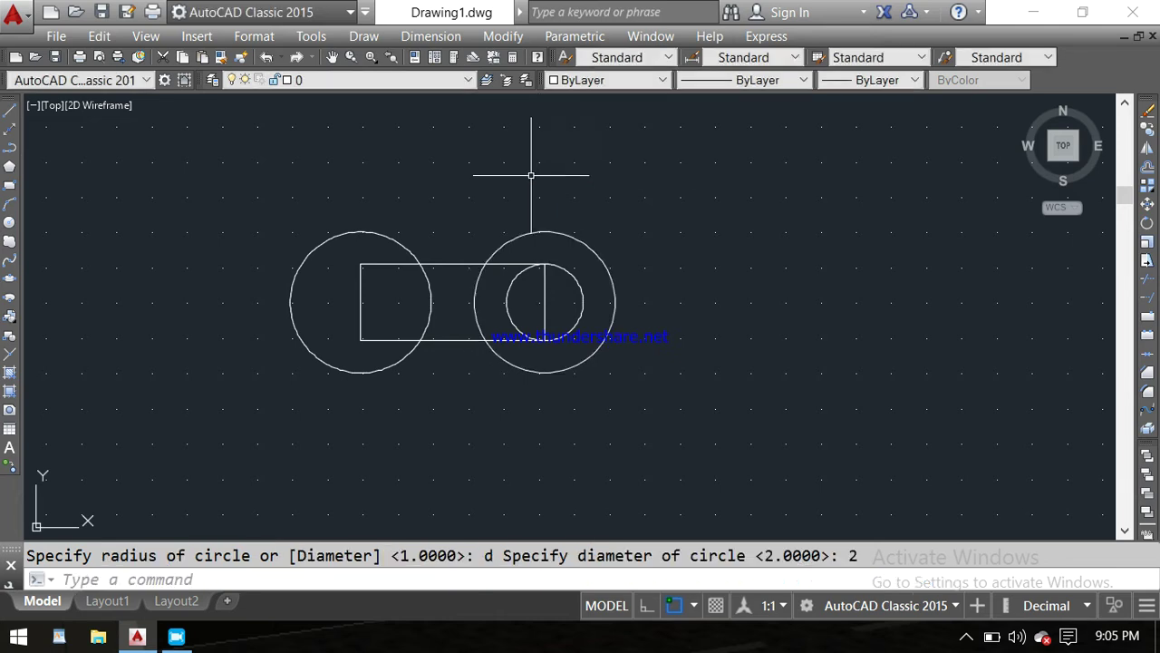
- Place a Ø2.0000 diameter dimension above the right circle, then delete it
left_click(431, 36)
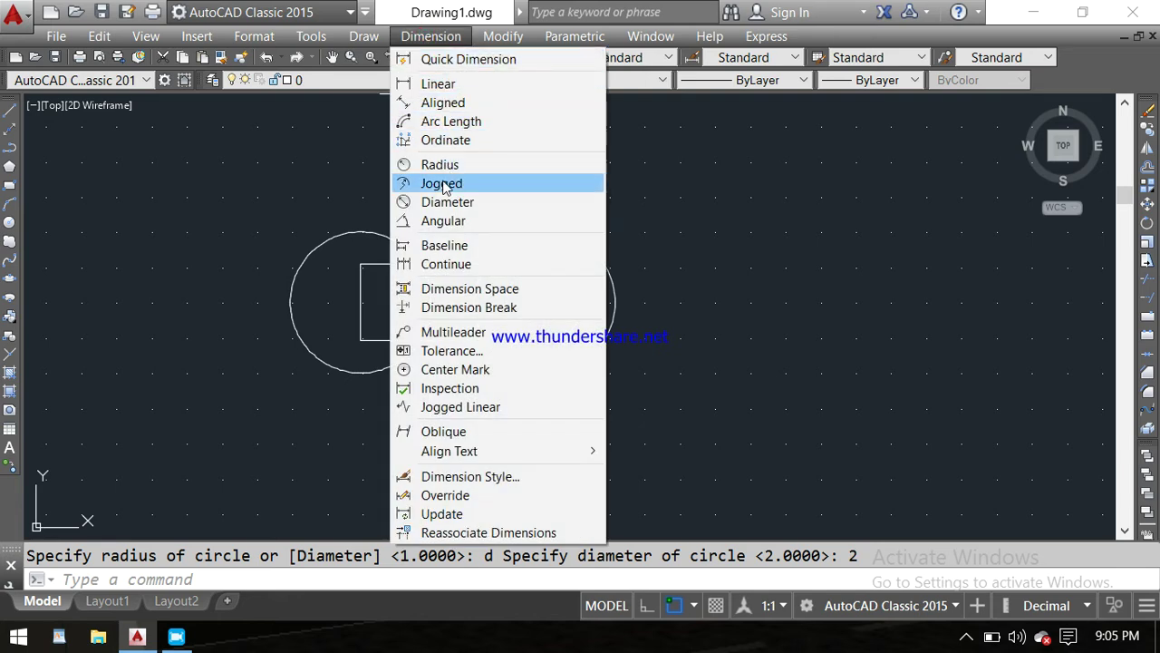
left_click(438, 207)
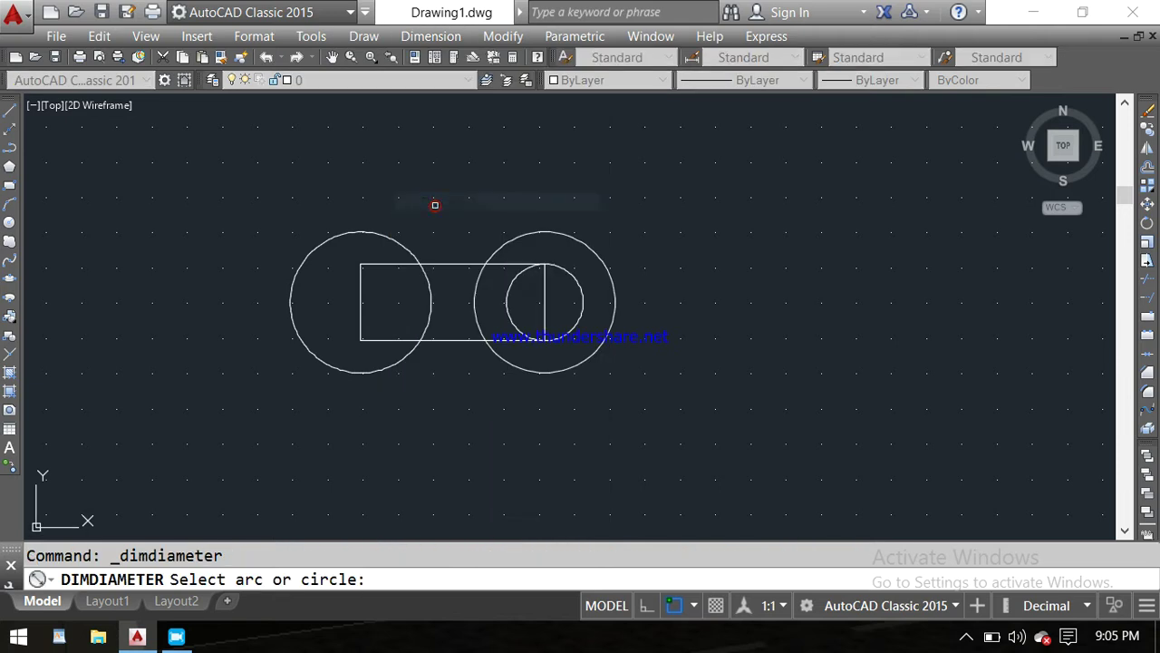
left_click(544, 232)
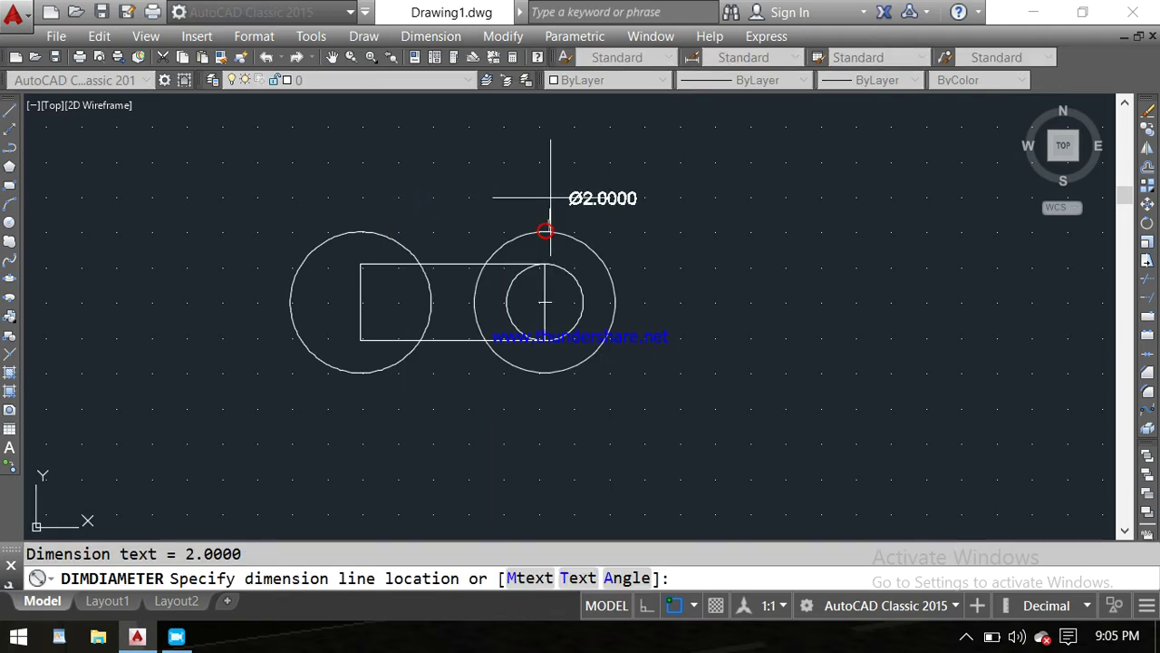
scroll(621, 191, "up", 5)
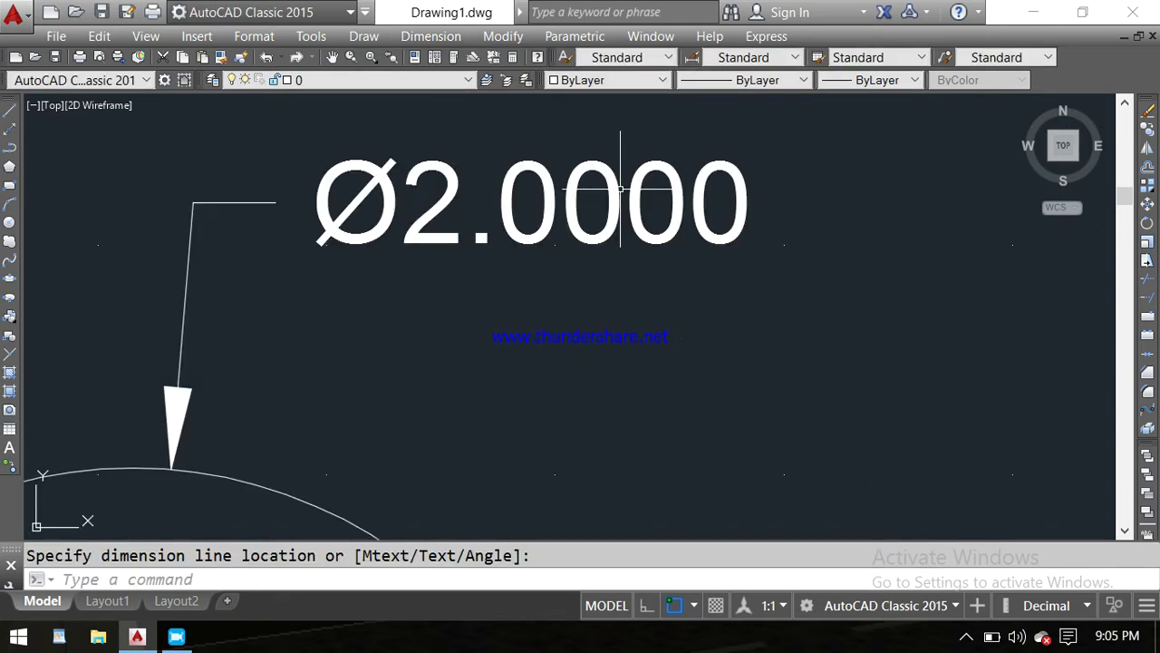
scroll(621, 190, "down", 5)
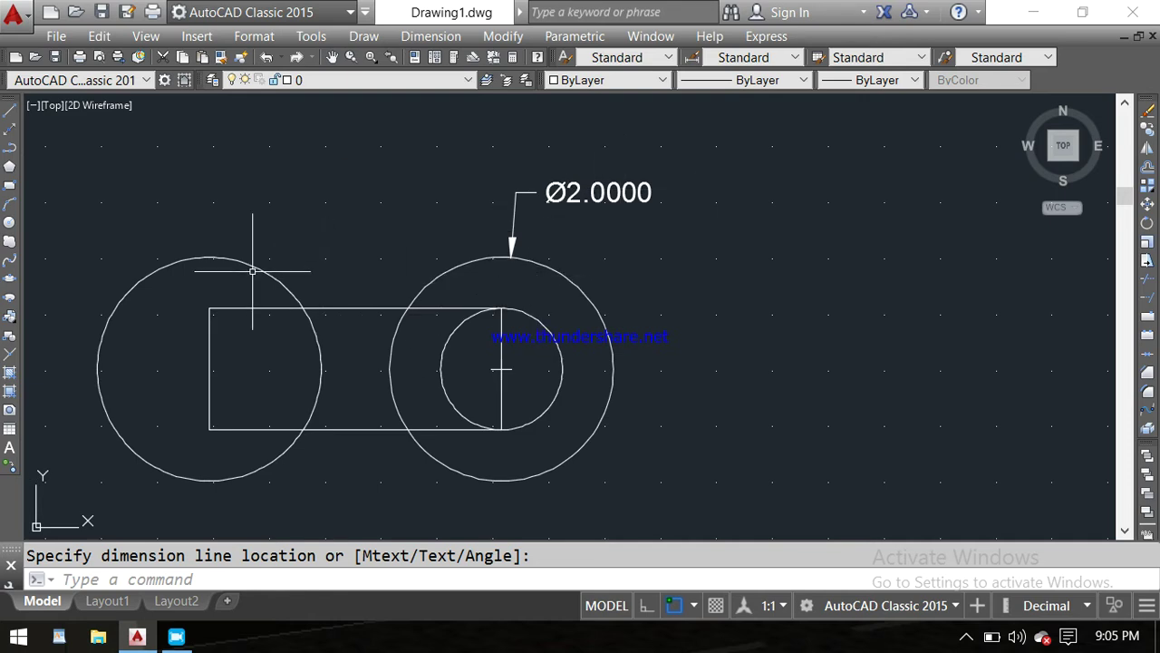
scroll(574, 177, "down", 2)
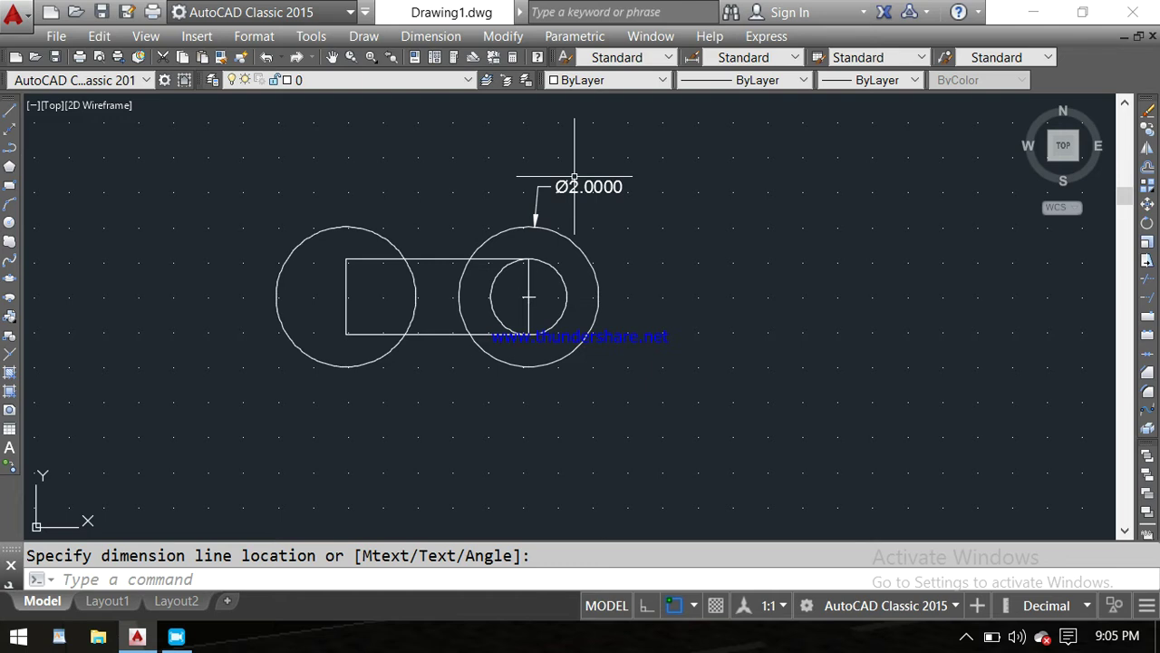
scroll(536, 236, "up", 3)
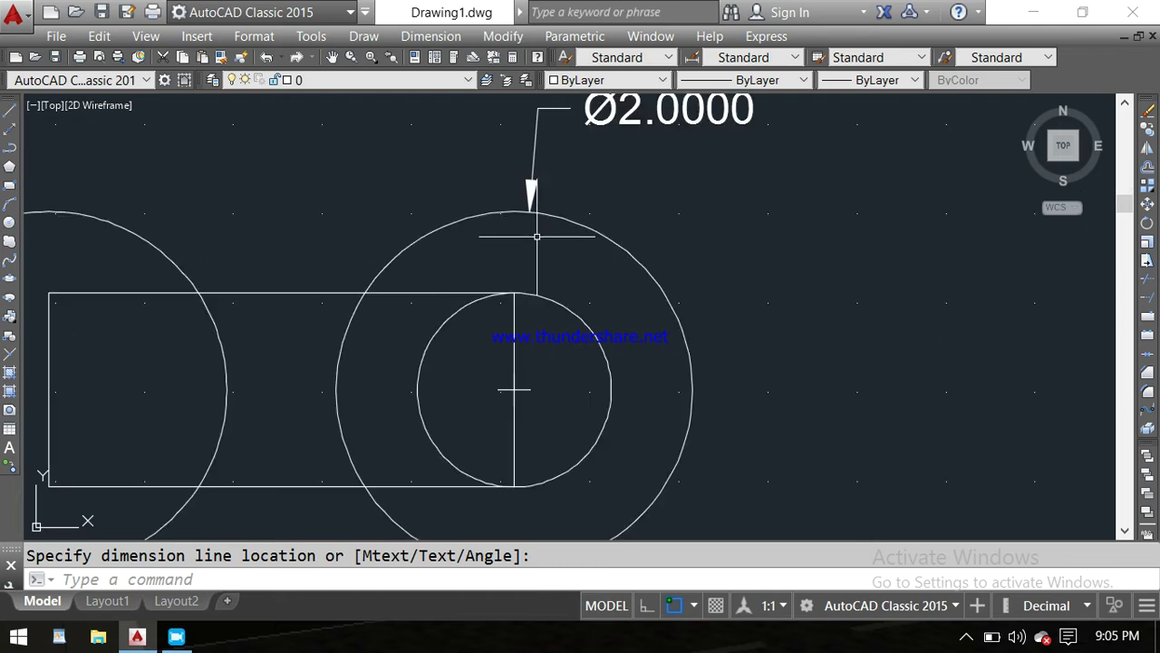
scroll(536, 237, "down", 2)
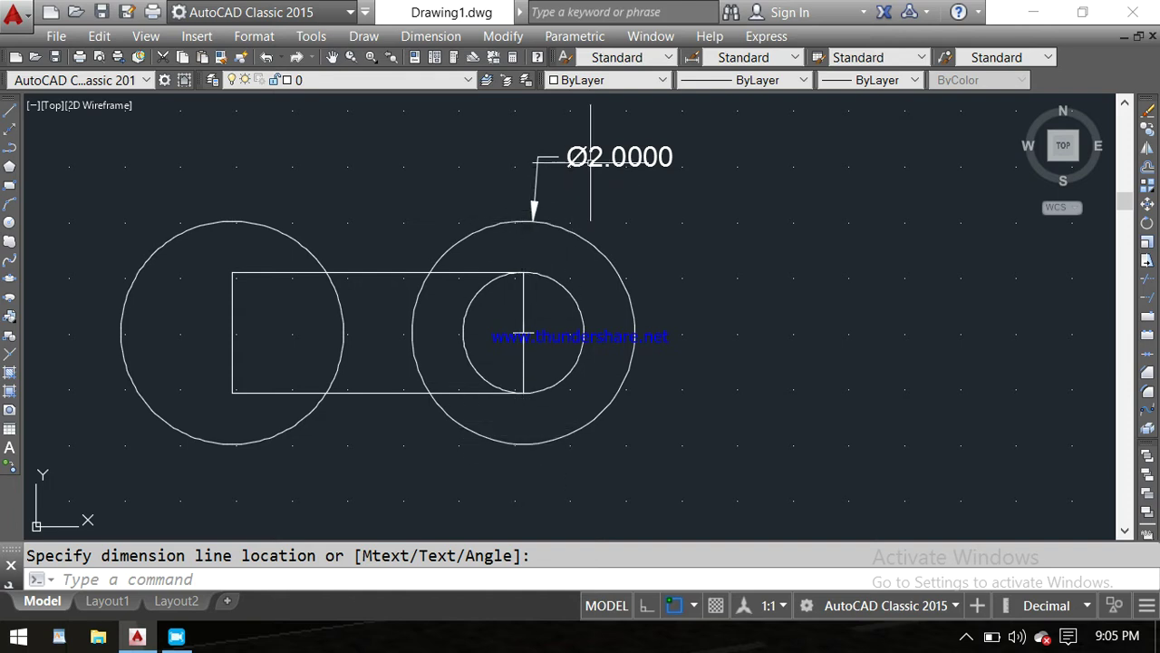
scroll(590, 156, "down", 1)
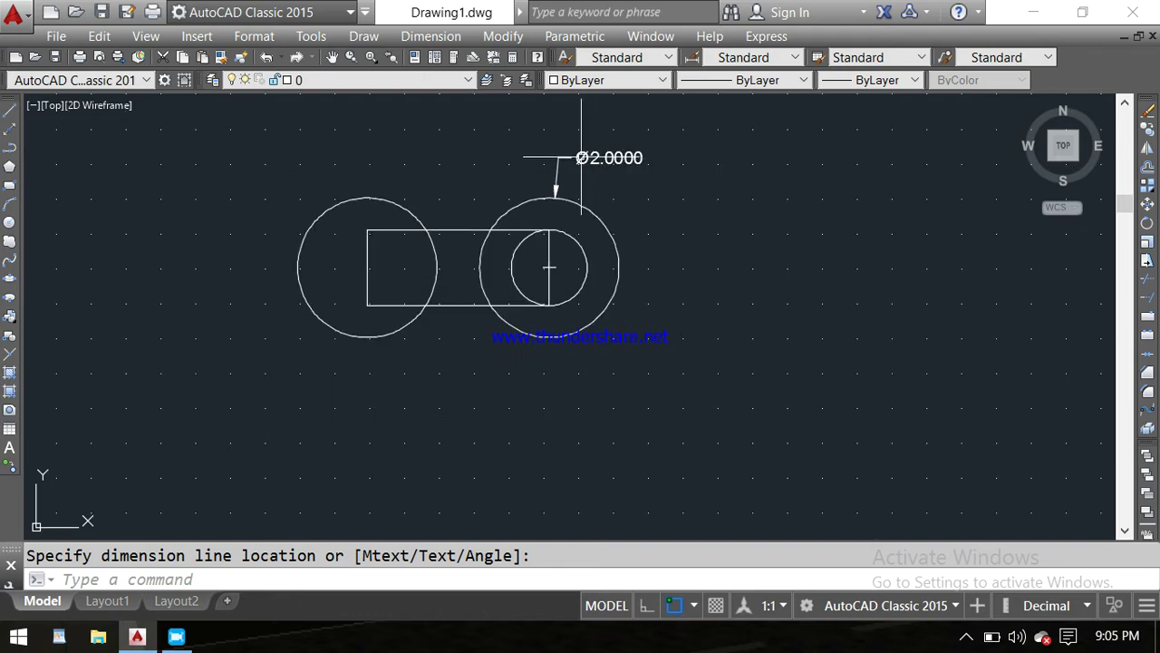
left_click(581, 158)
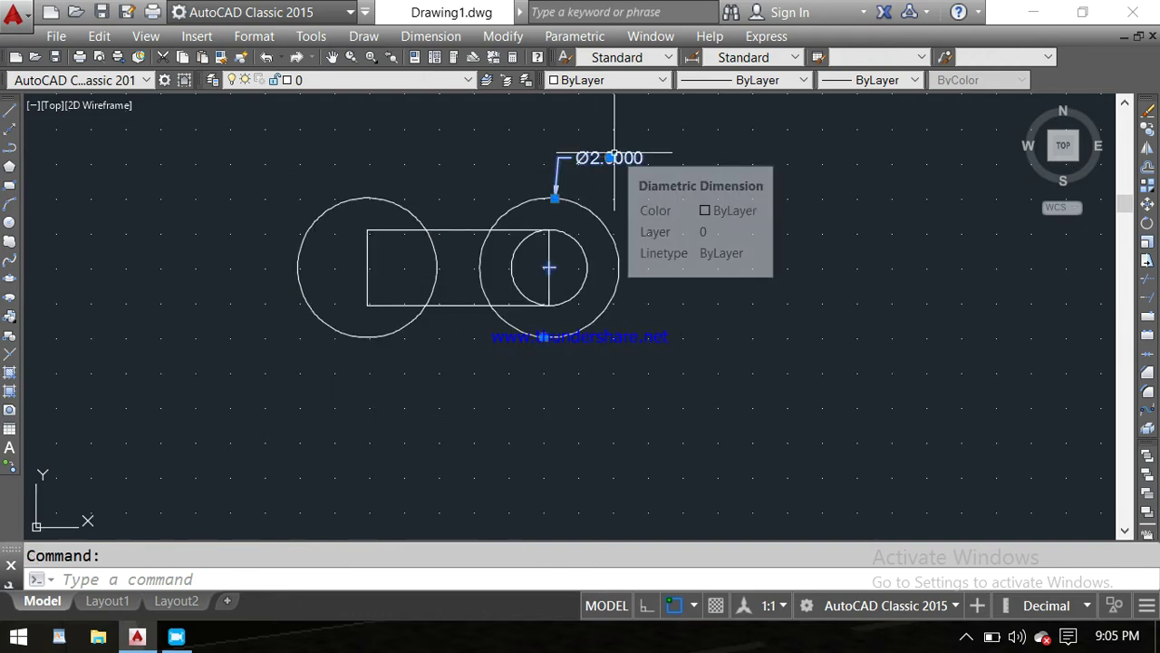
left_click(613, 154)
key("Delete")
- Window-select all circles and the rectangle and erase them
left_click(613, 152)
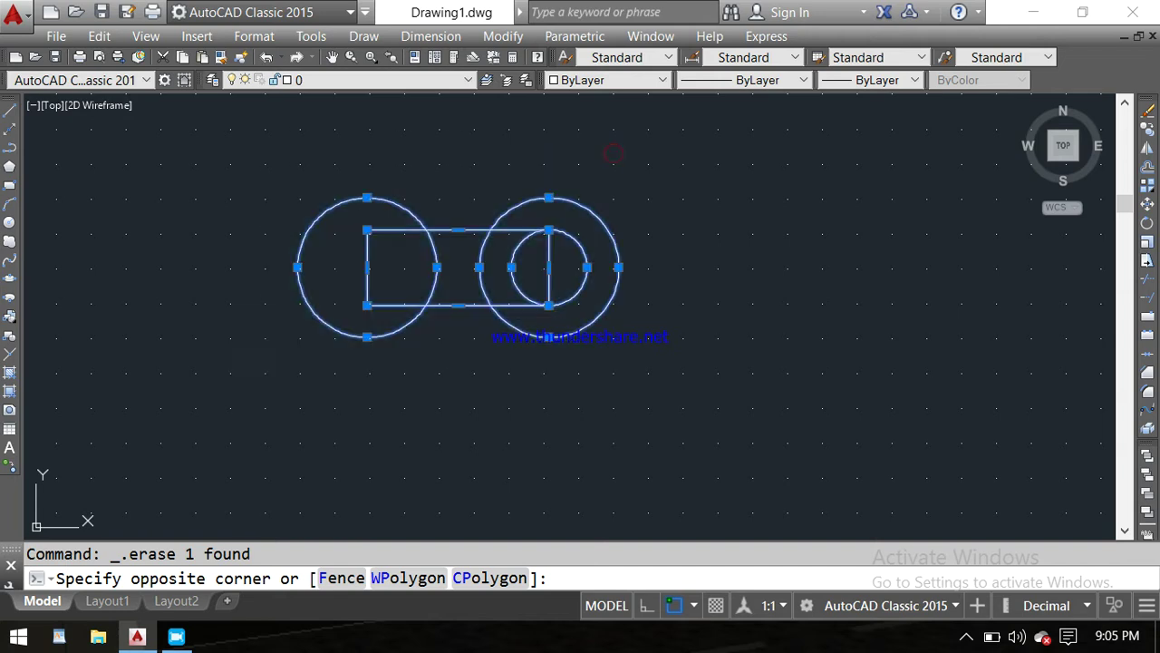
left_click(270, 376)
key("Delete")
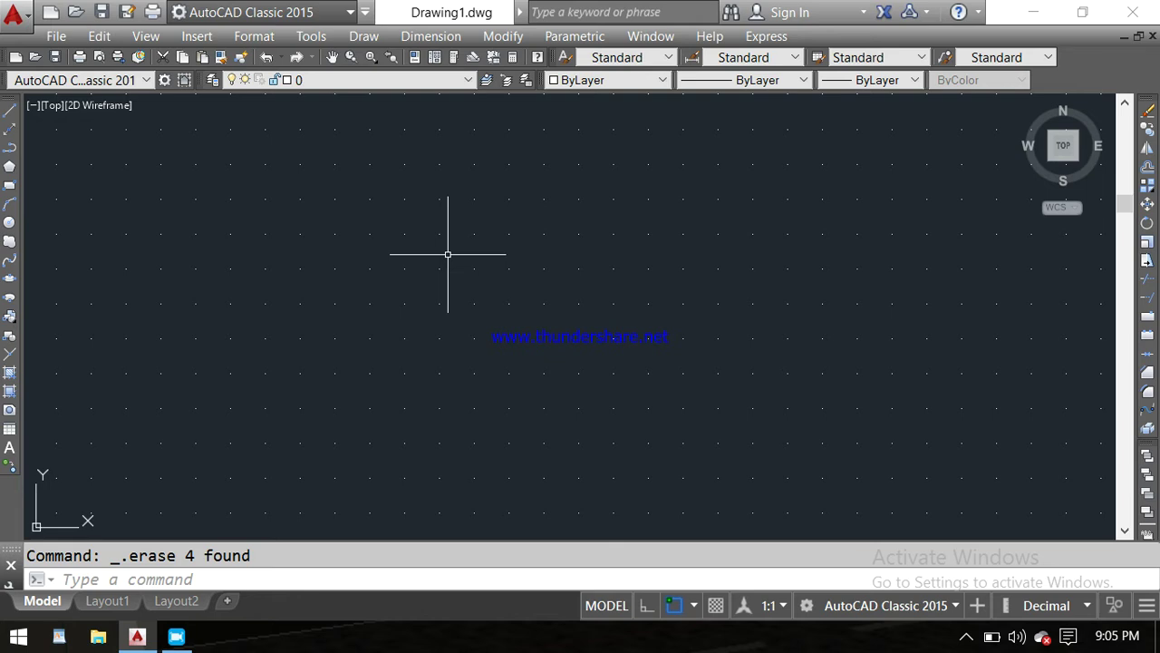
- Draw a wide rectangle across the middle of the blank canvas
left_click(15, 189)
left_click(347, 199)
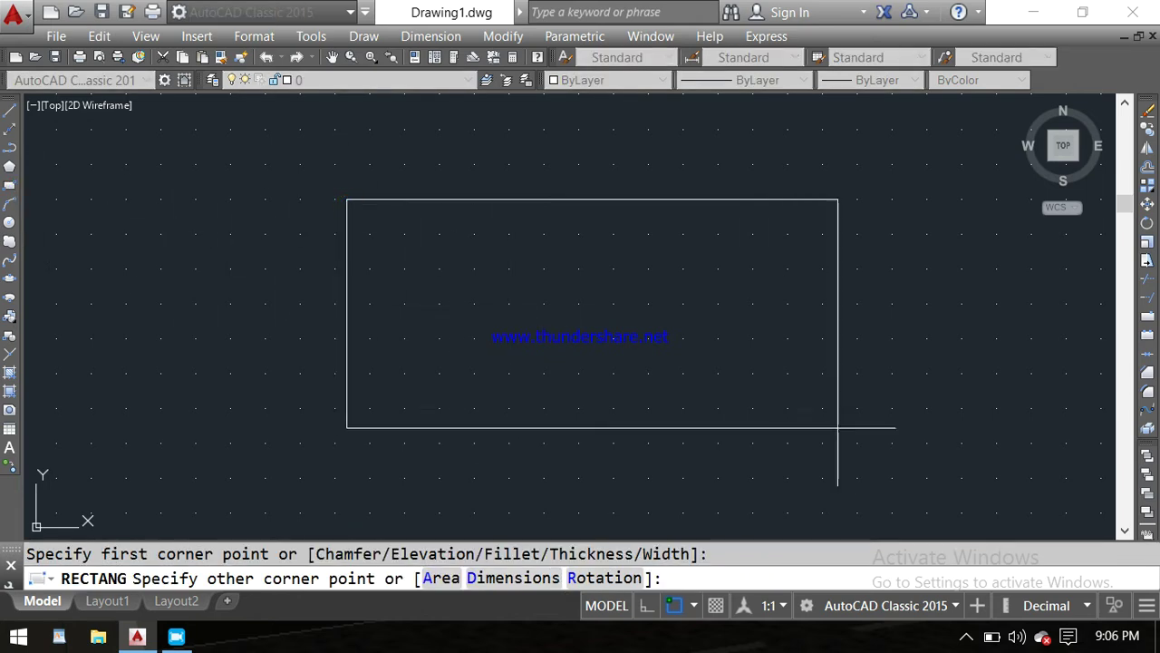
left_click(871, 439)
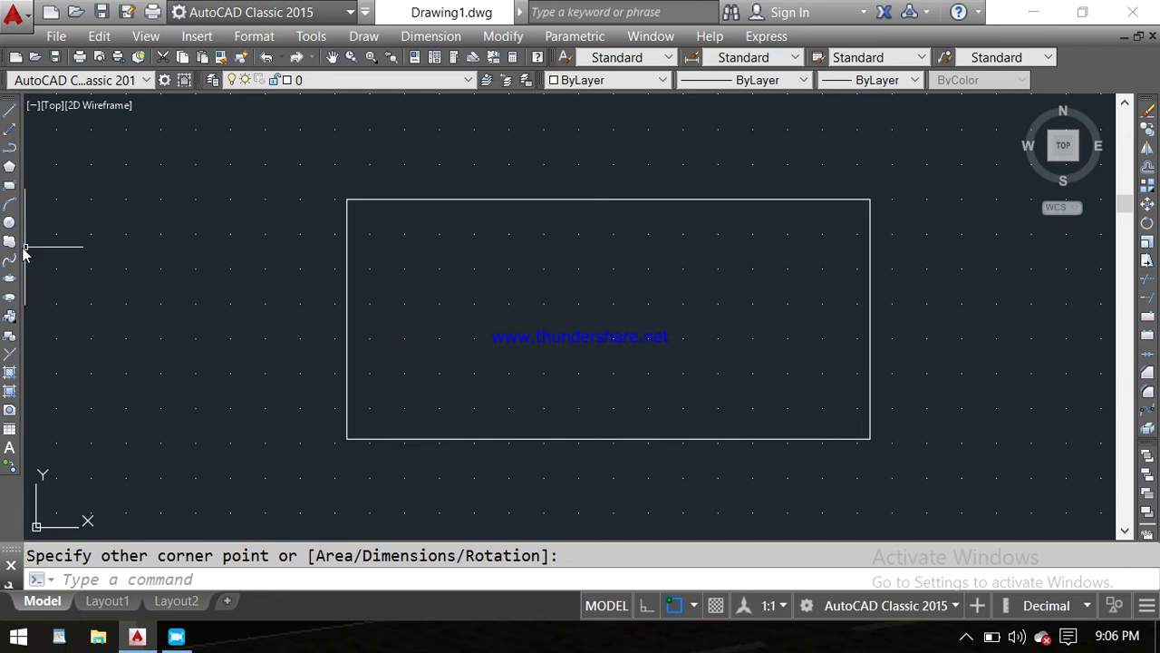
- Draw a revision cloud starting above the rectangle and overlapping its upper-left part
left_click(9, 243)
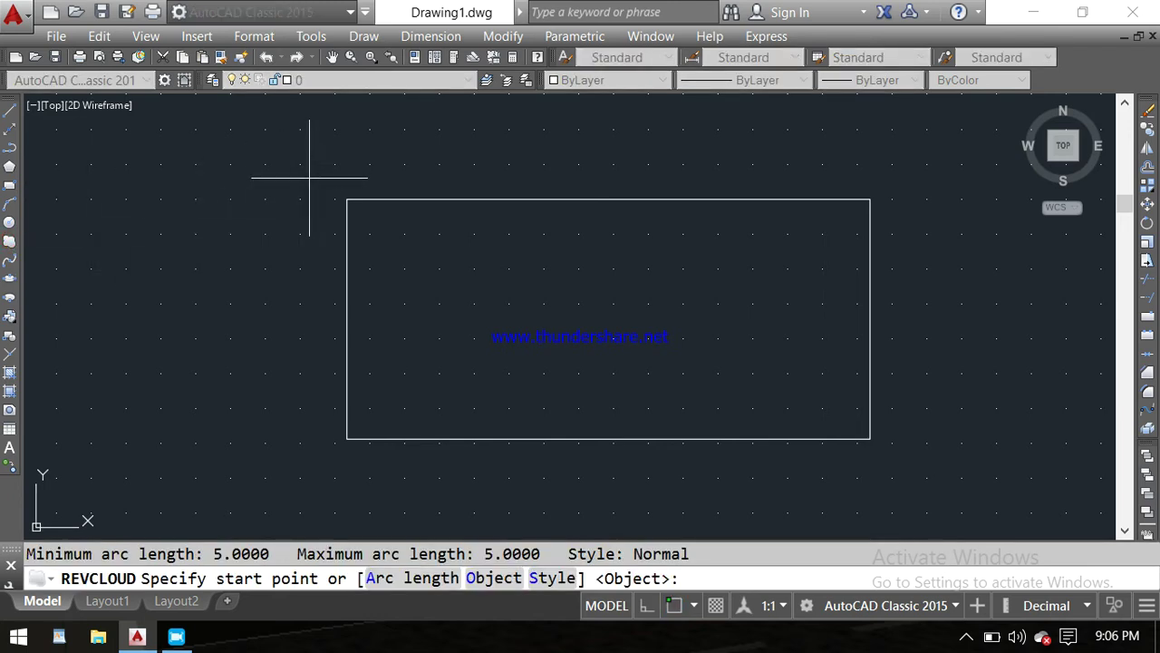
left_click(319, 132)
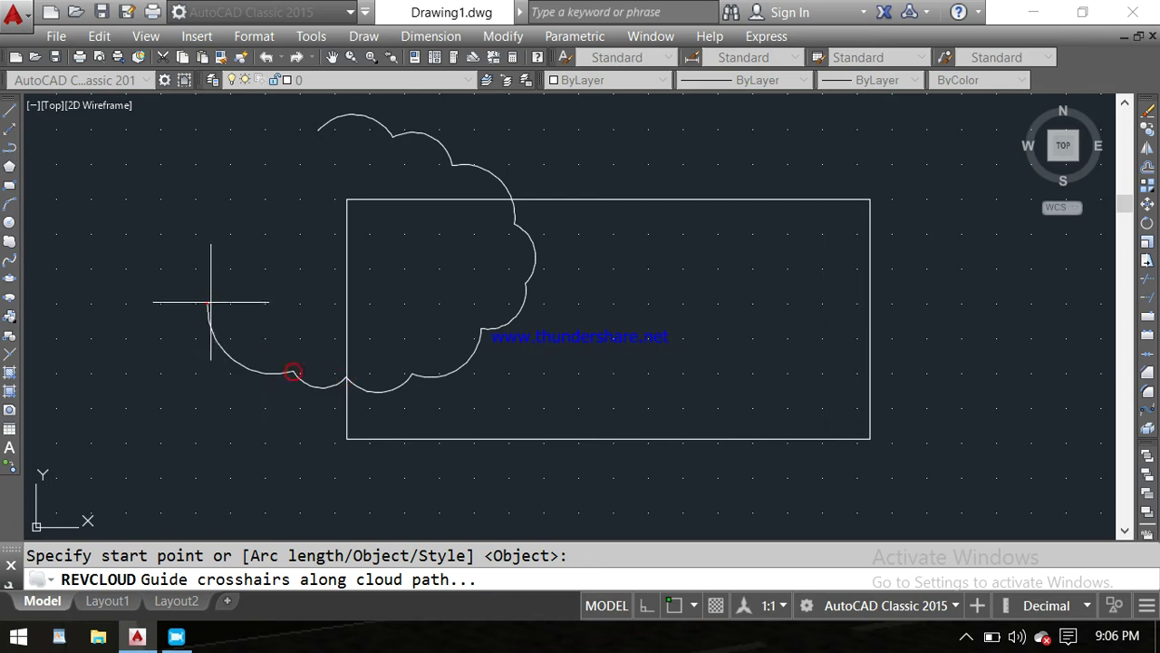
left_click(287, 145)
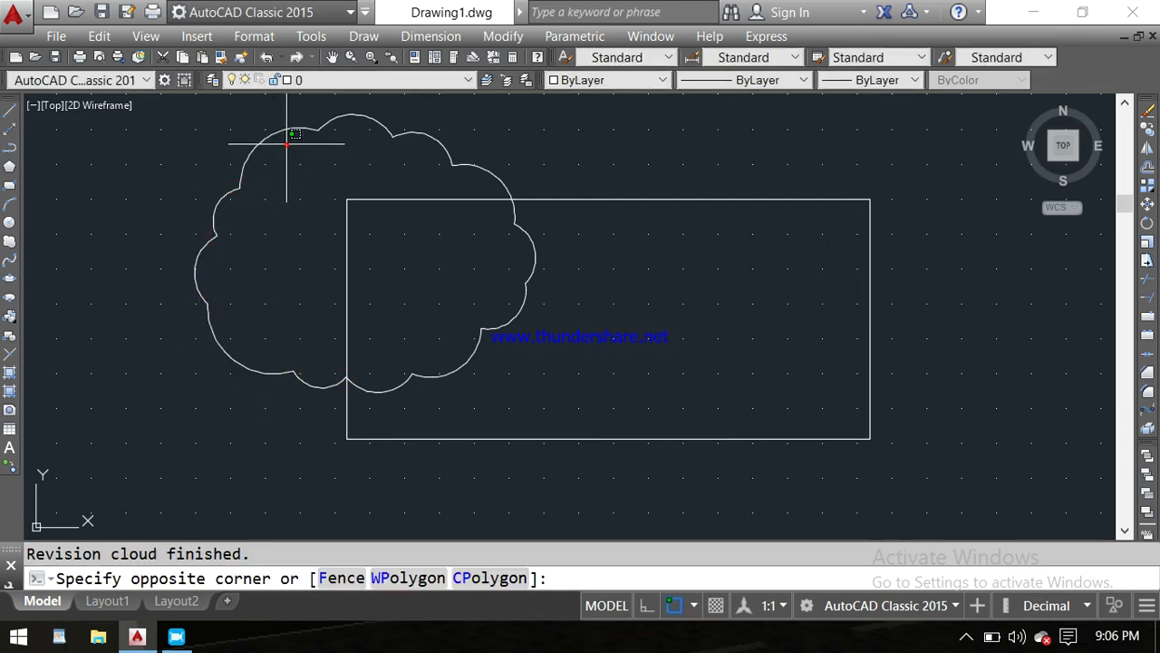
left_click(292, 194)
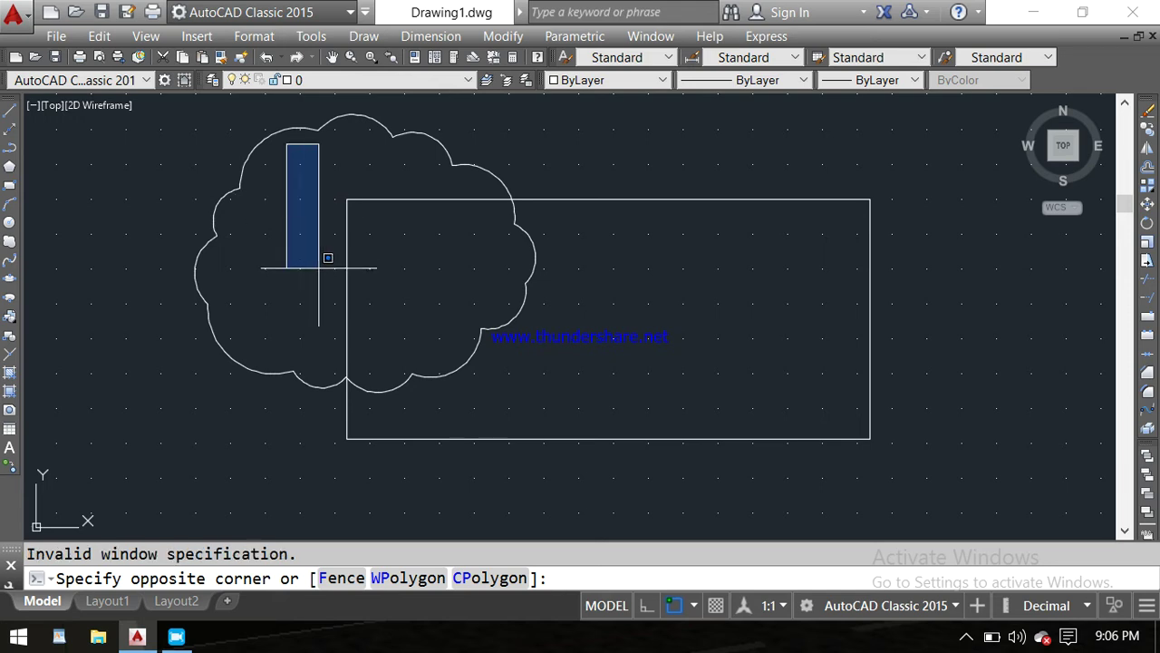
left_click(286, 238)
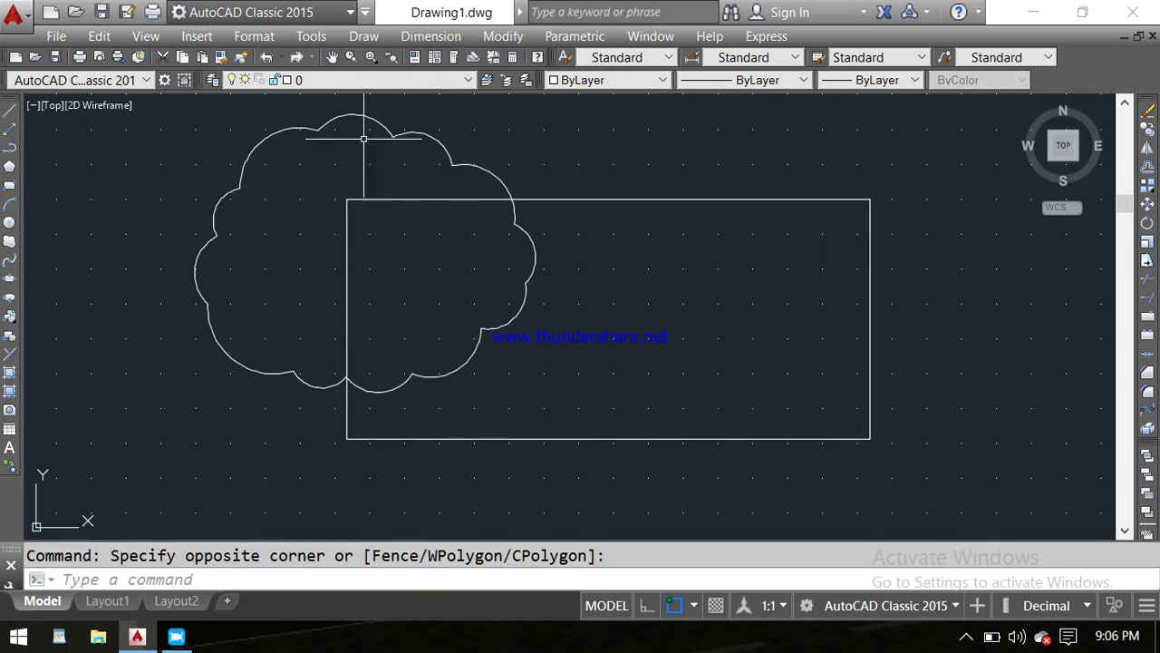
middle_click_drag(403, 256, 577, 301)
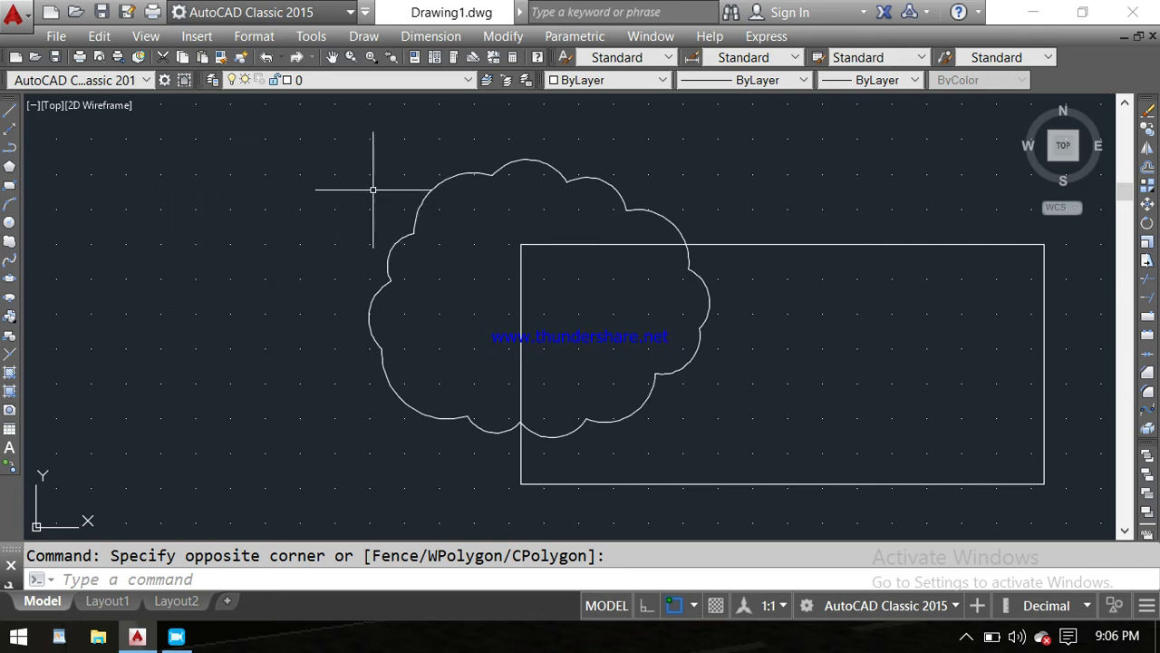
left_click(434, 186)
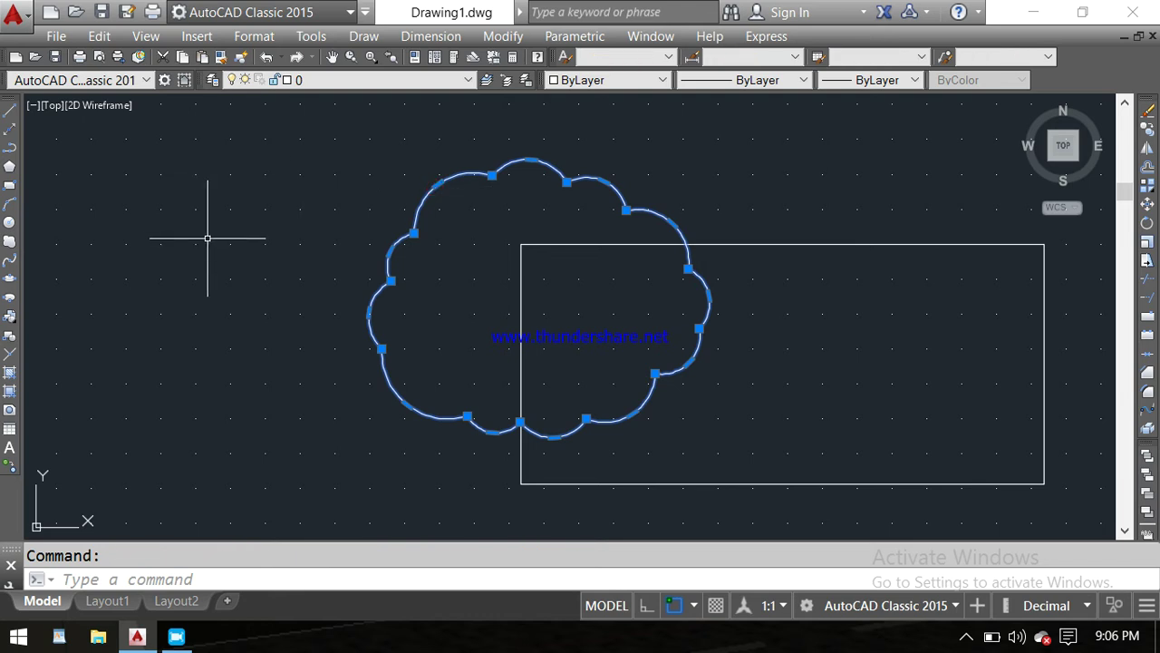
key("Escape")
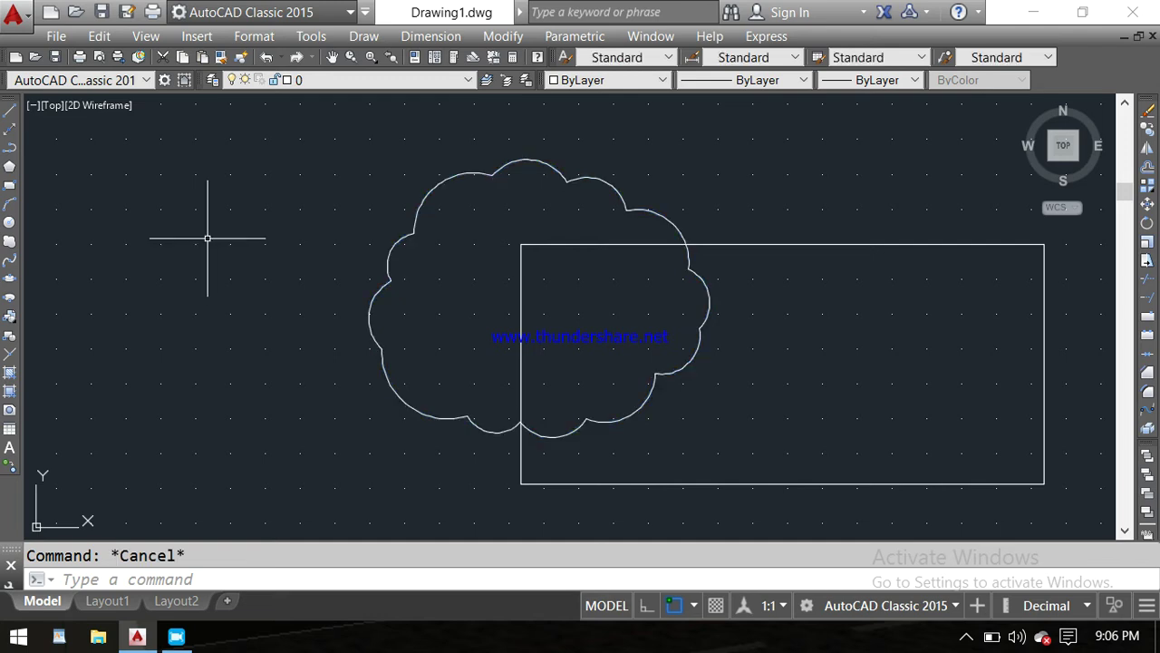
- Start a polyline left of the cloud and draw humped arc segments in Arc mode
left_click(10, 147)
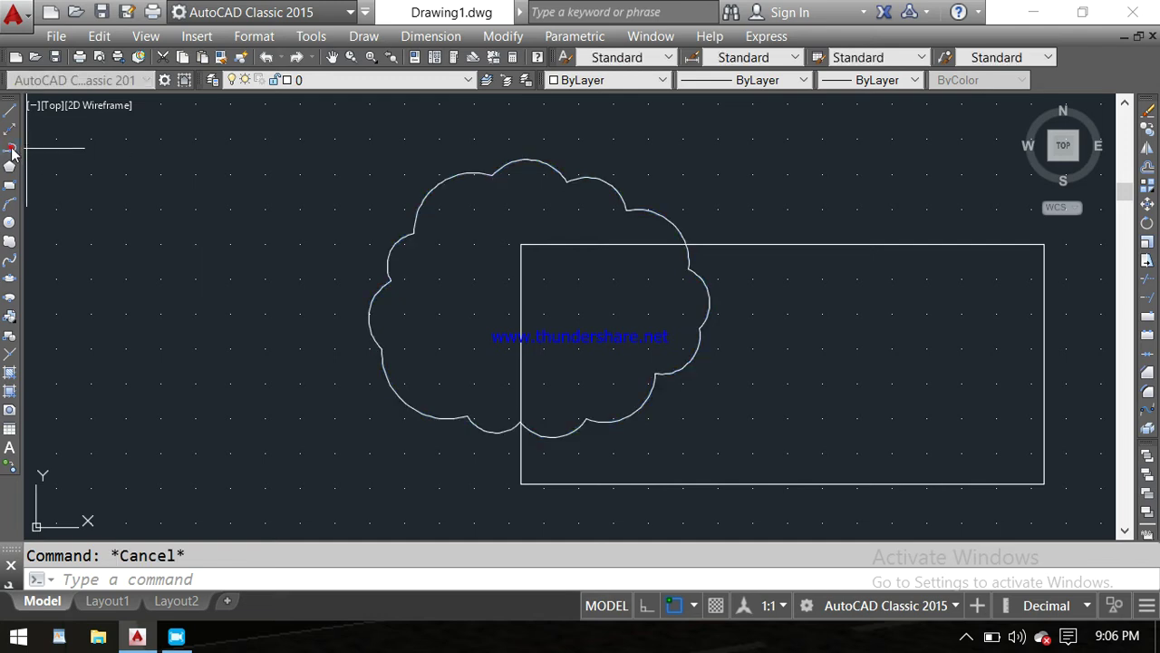
left_click(154, 249)
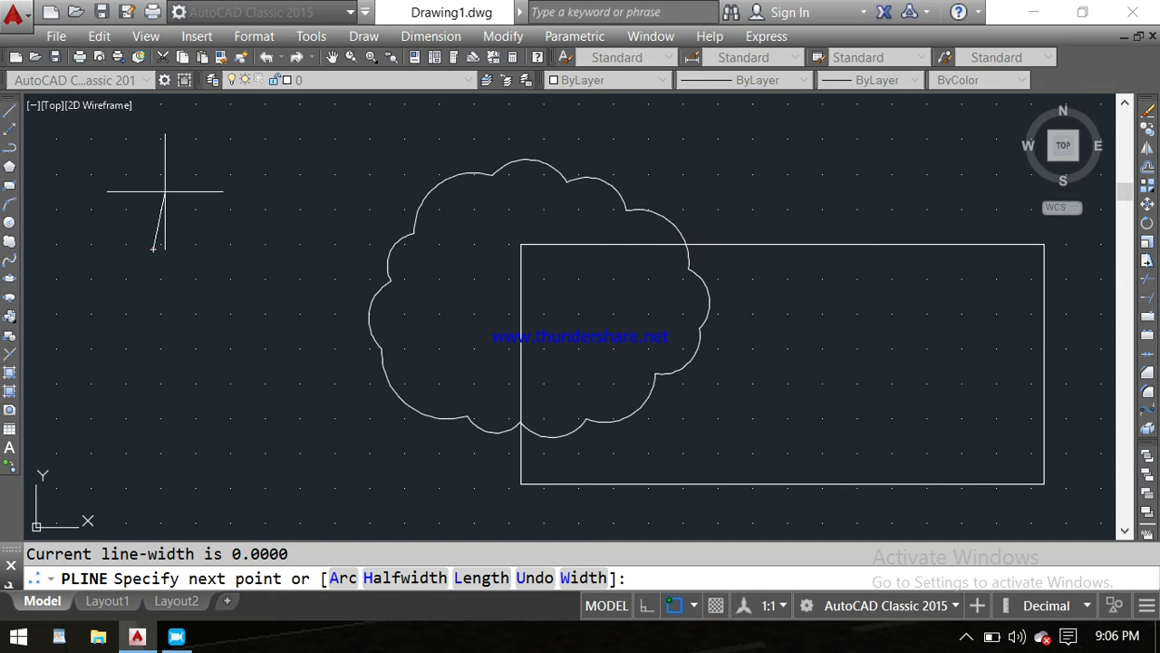
right_click(151, 238)
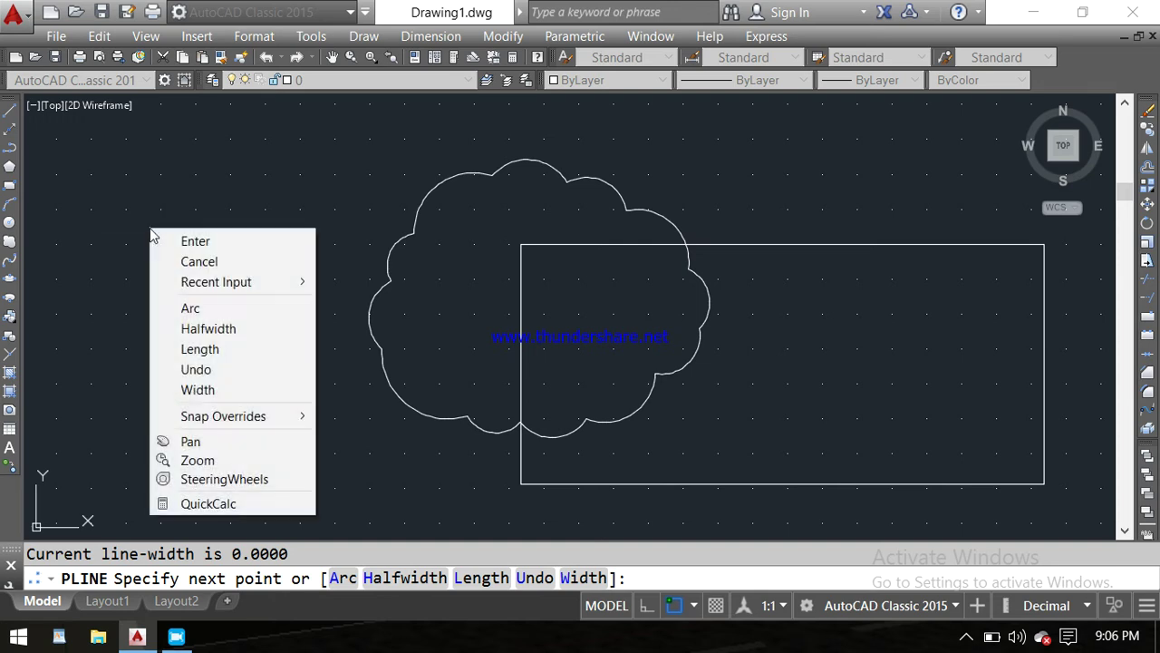
left_click(198, 308)
left_click(188, 192)
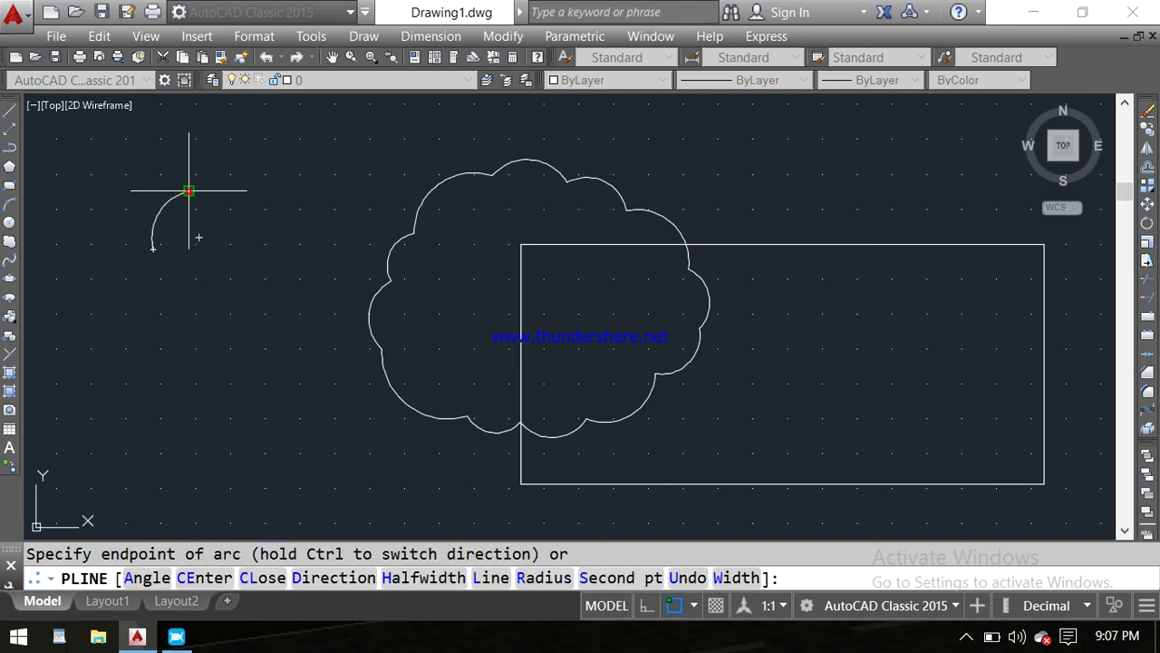
left_click(256, 154)
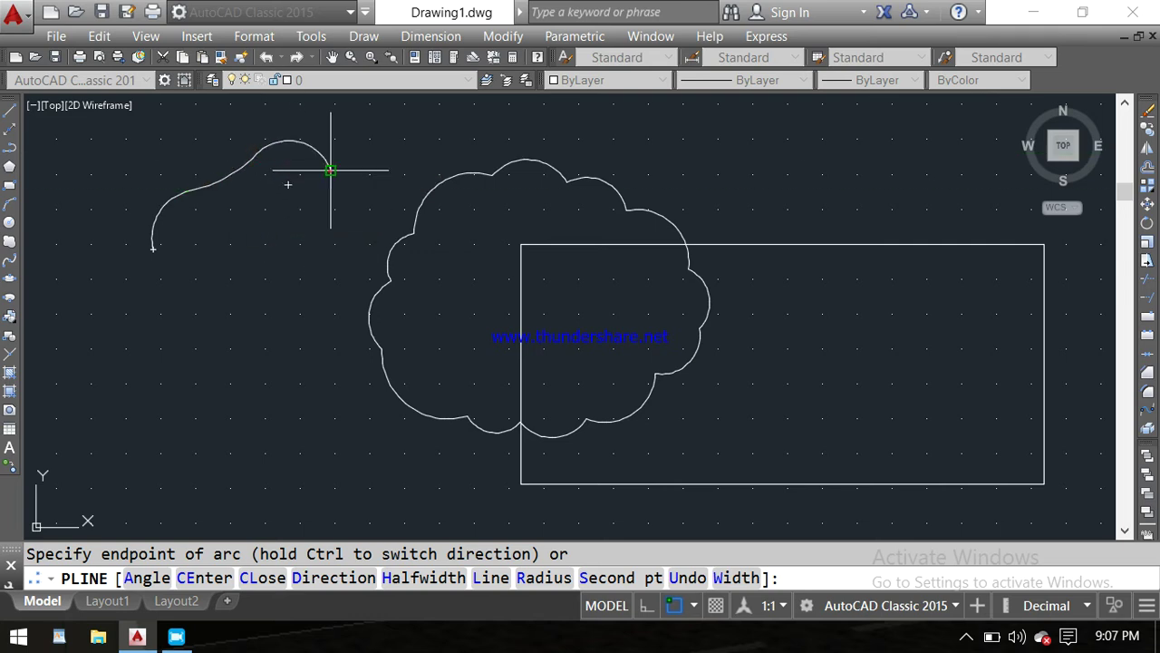
left_click(330, 173)
left_click(366, 133)
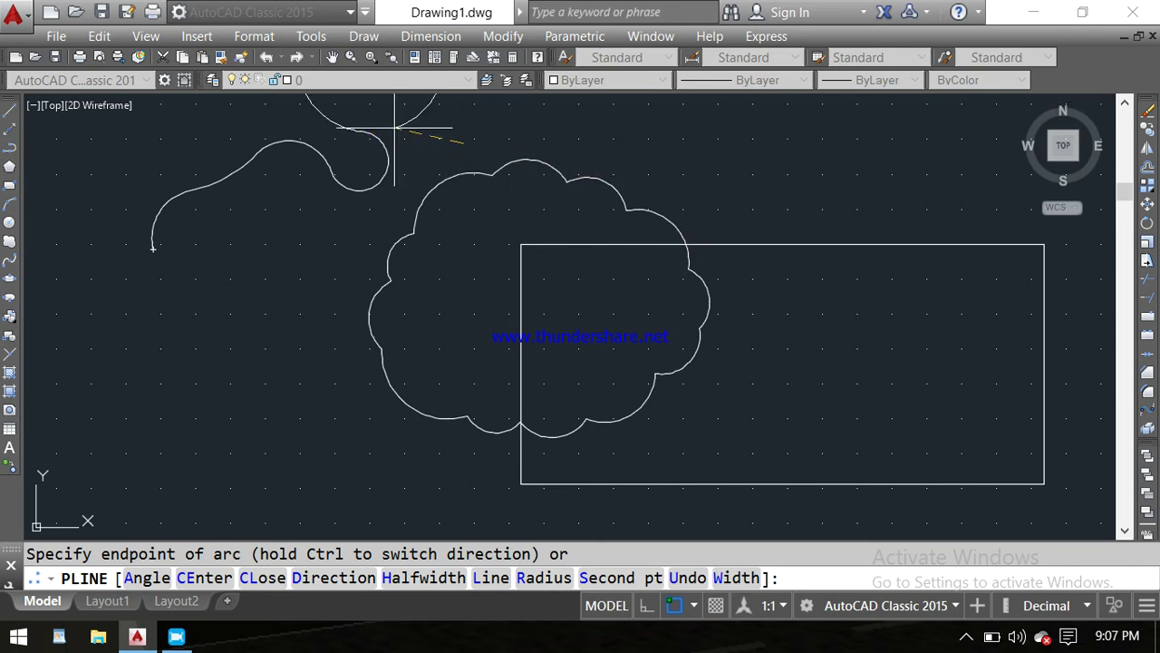
- Finish the polyline with a small loop and a large sweeping arc above the cloud
scroll(392, 128, "down", 4)
middle_click_drag(392, 122, 400, 236)
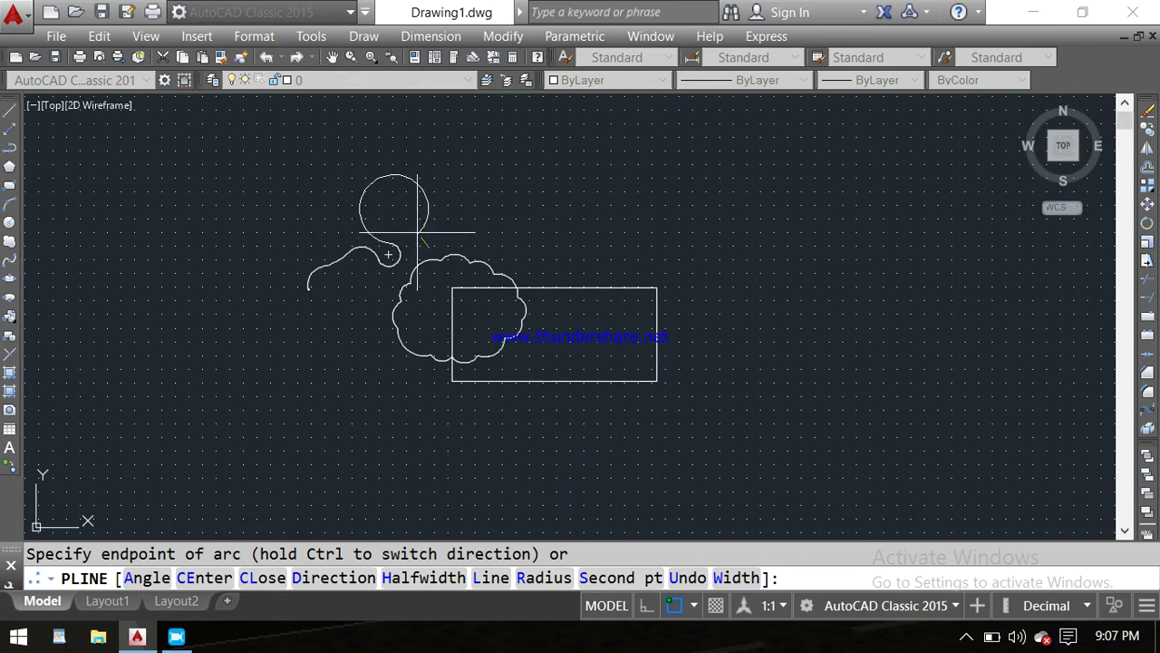
left_click(443, 204)
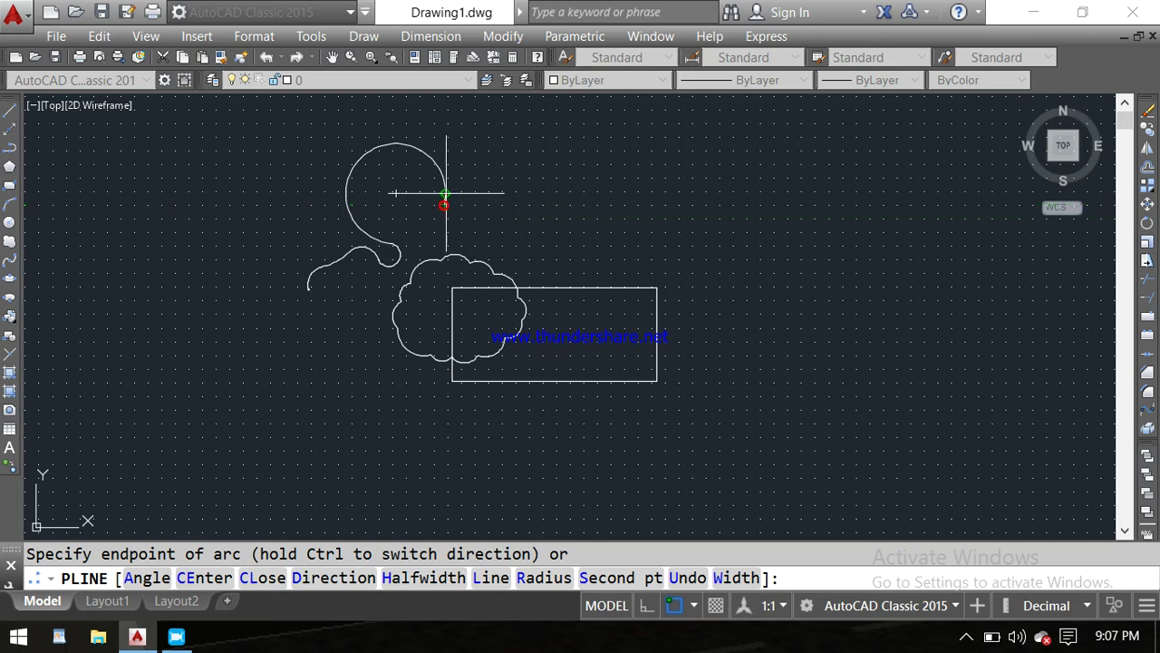
left_click(339, 240)
key("Escape")
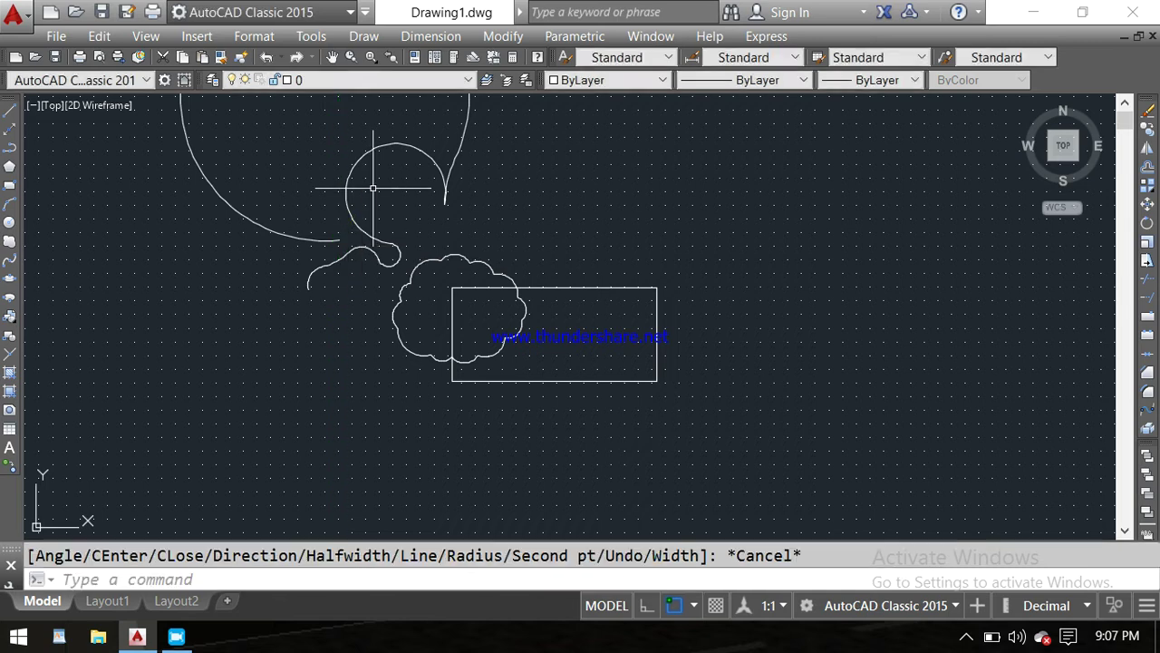
scroll(399, 185, "down", 3)
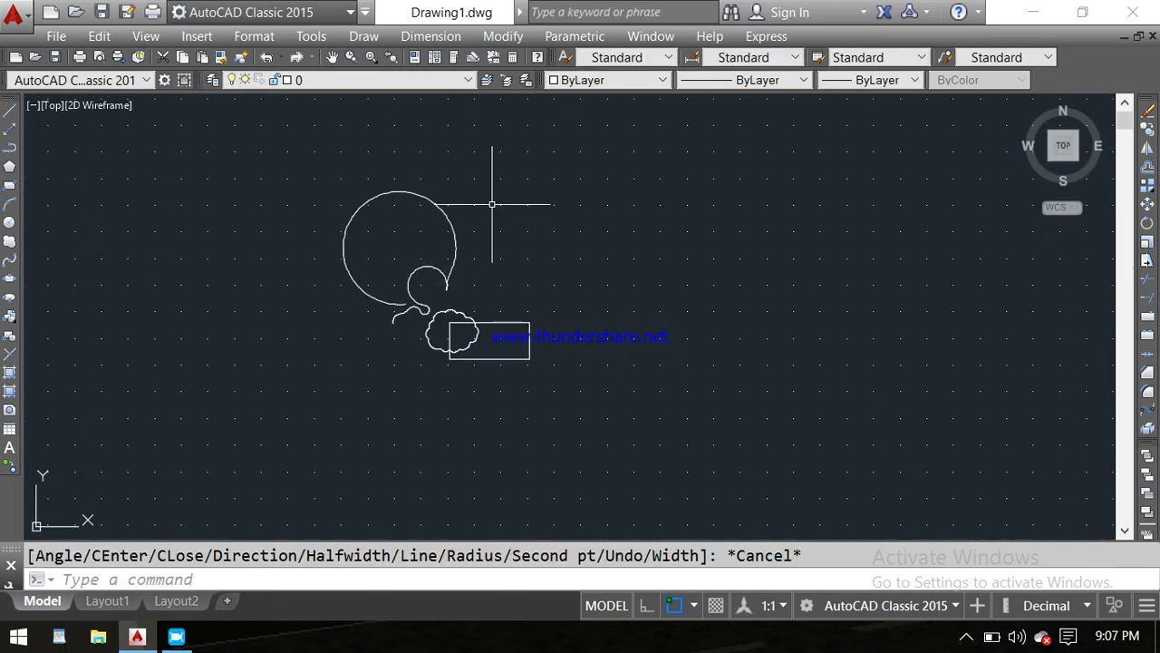
- Crossing-select the rectangle, revision cloud and arc polyline and delete them
left_click(661, 238)
left_click(338, 421)
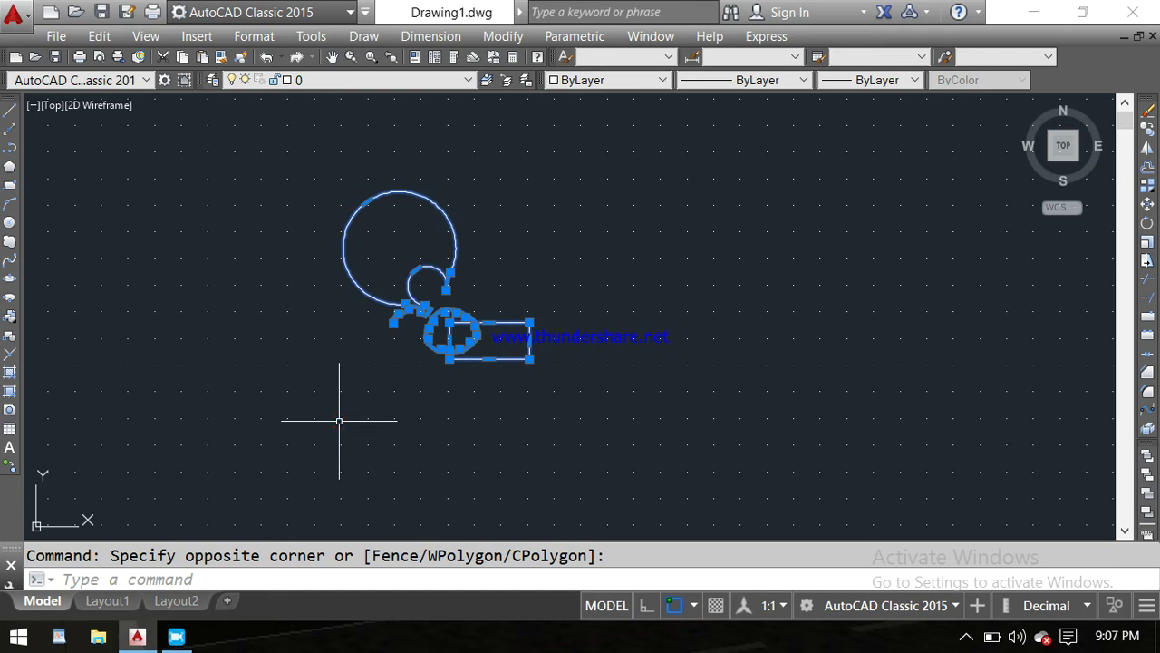
key("Delete")
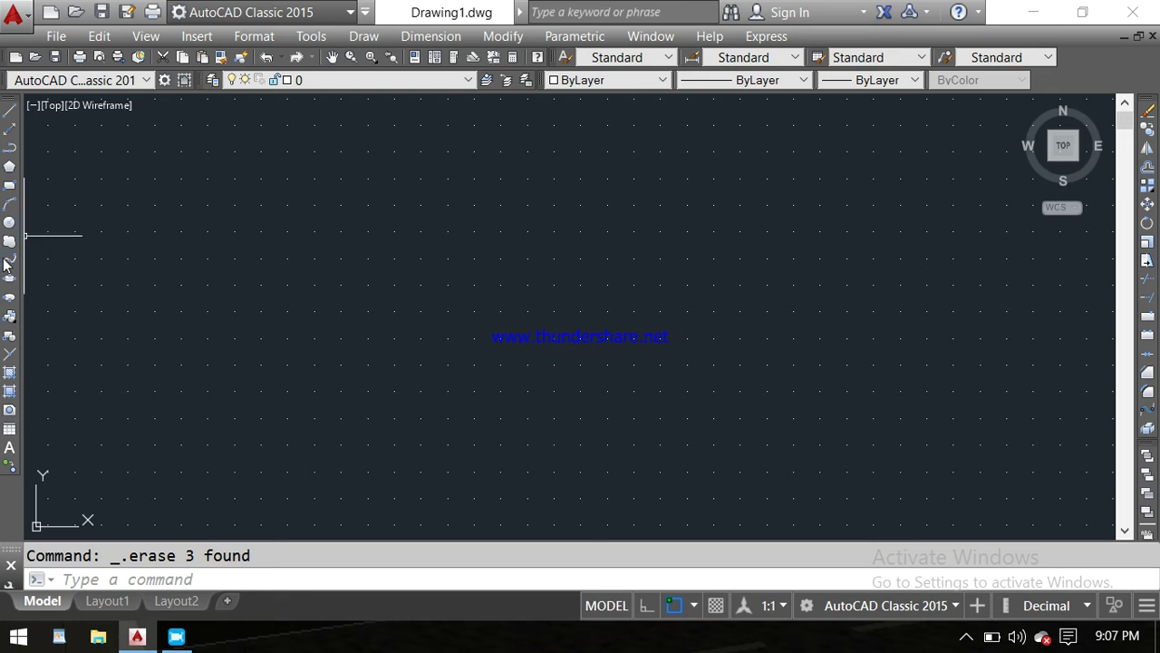
- Draw a wide rectangle around the centre of the empty drawing
left_click(9, 187)
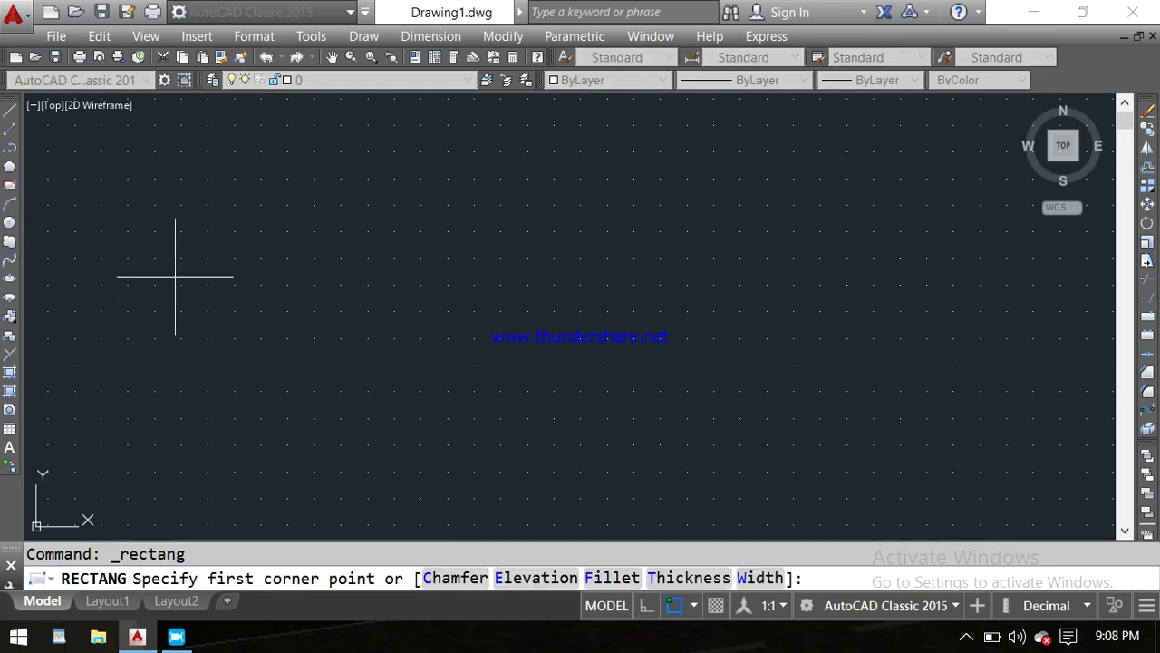
left_click(340, 244)
left_click(676, 423)
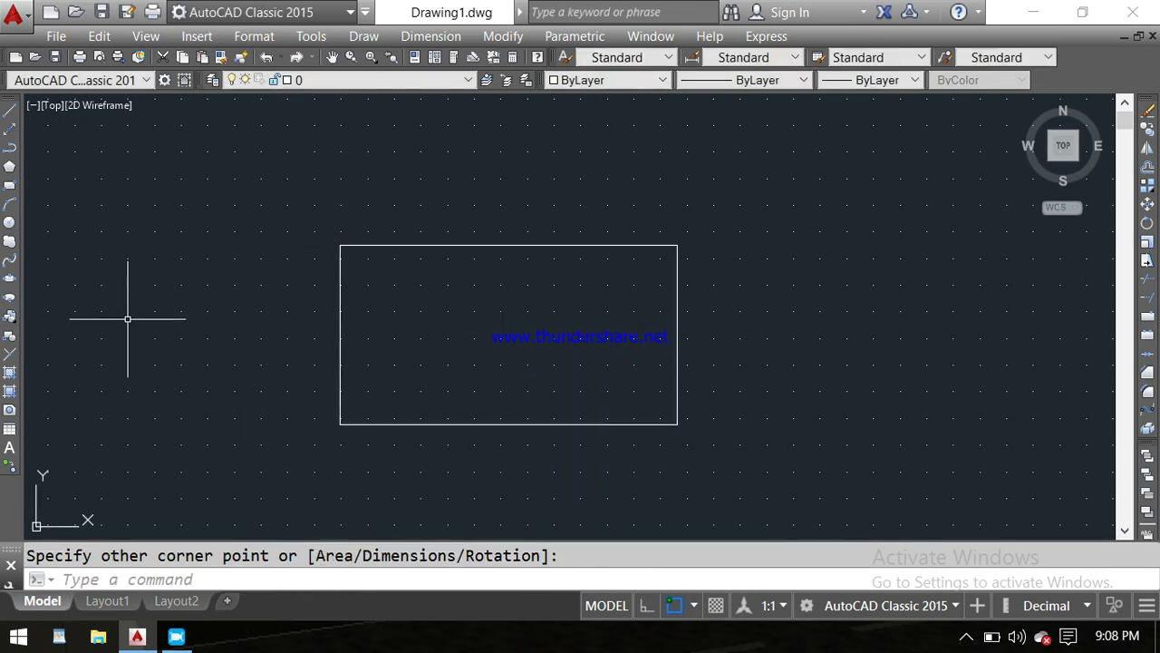
type("s")
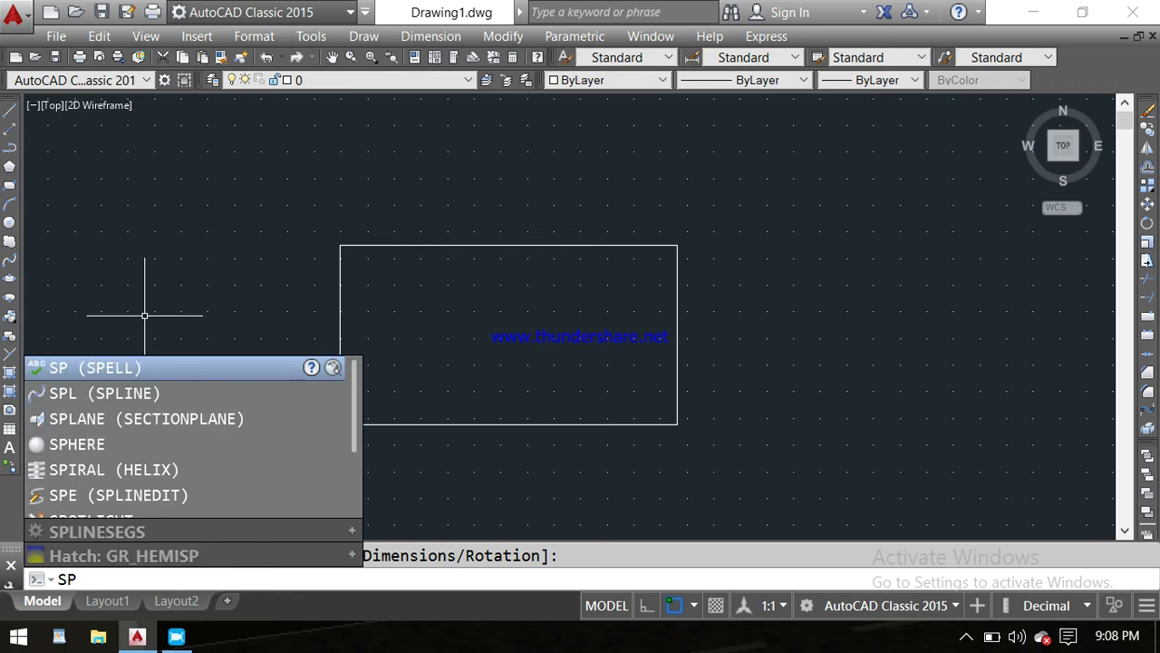
type("l")
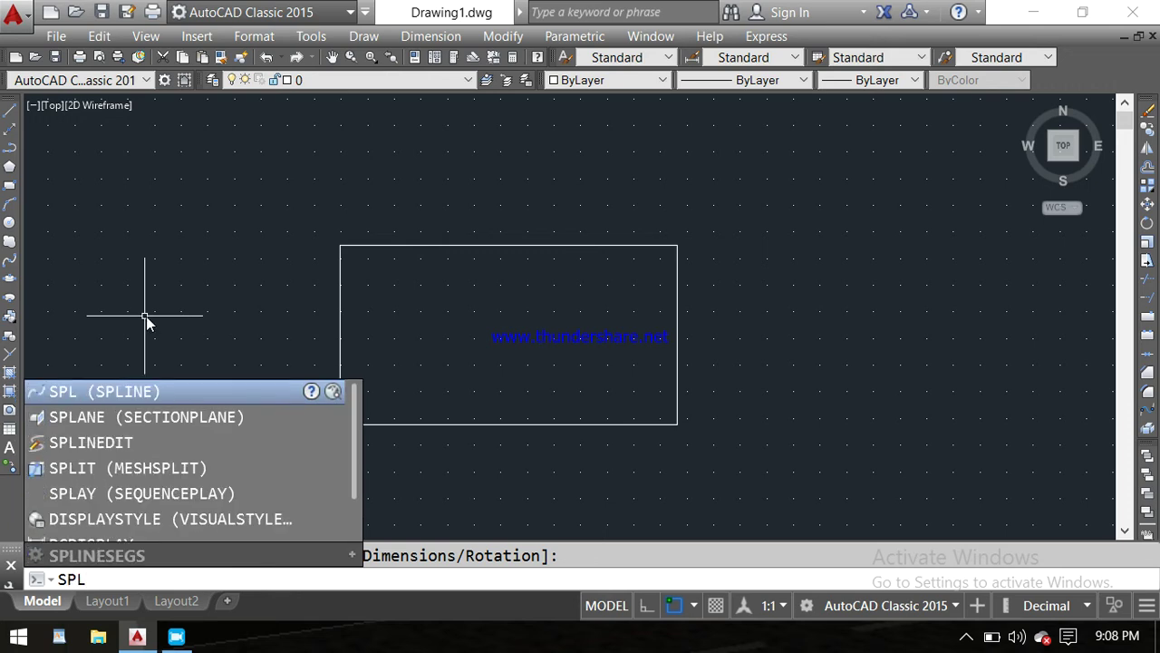
left_click(166, 391)
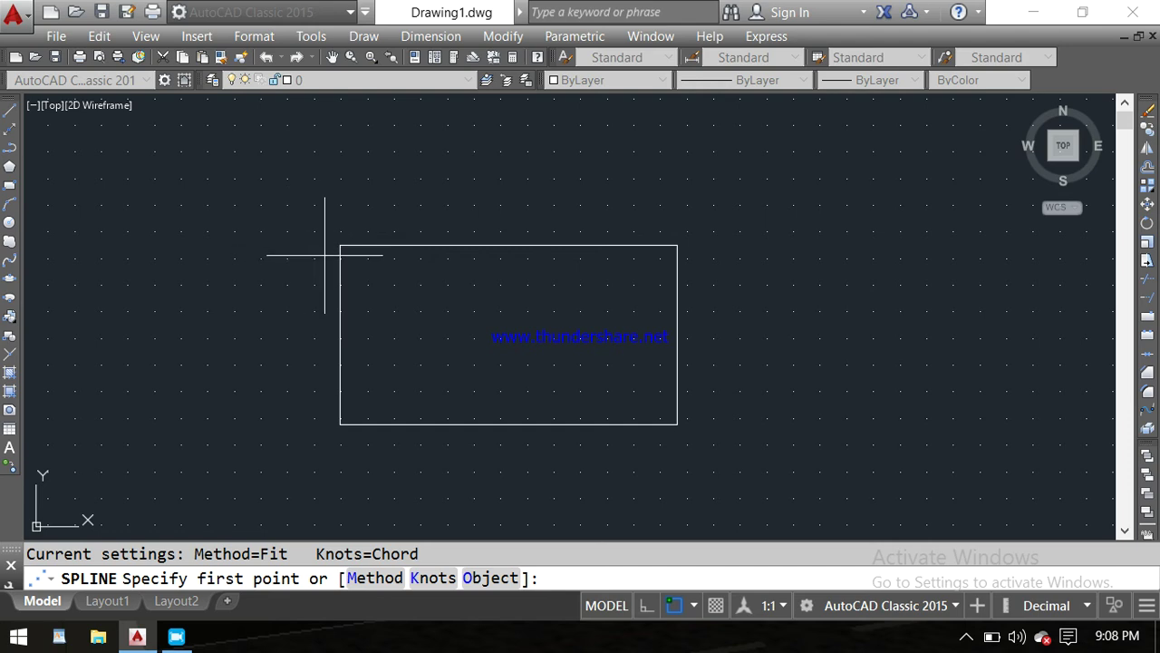
left_click(340, 424)
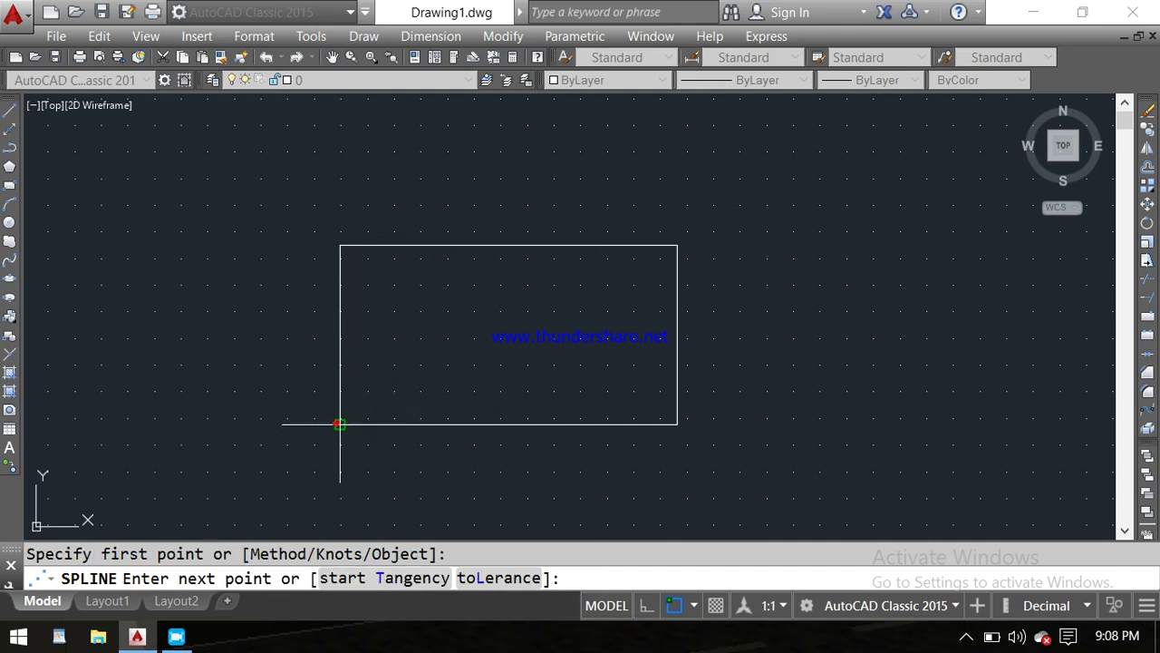
left_click(340, 349)
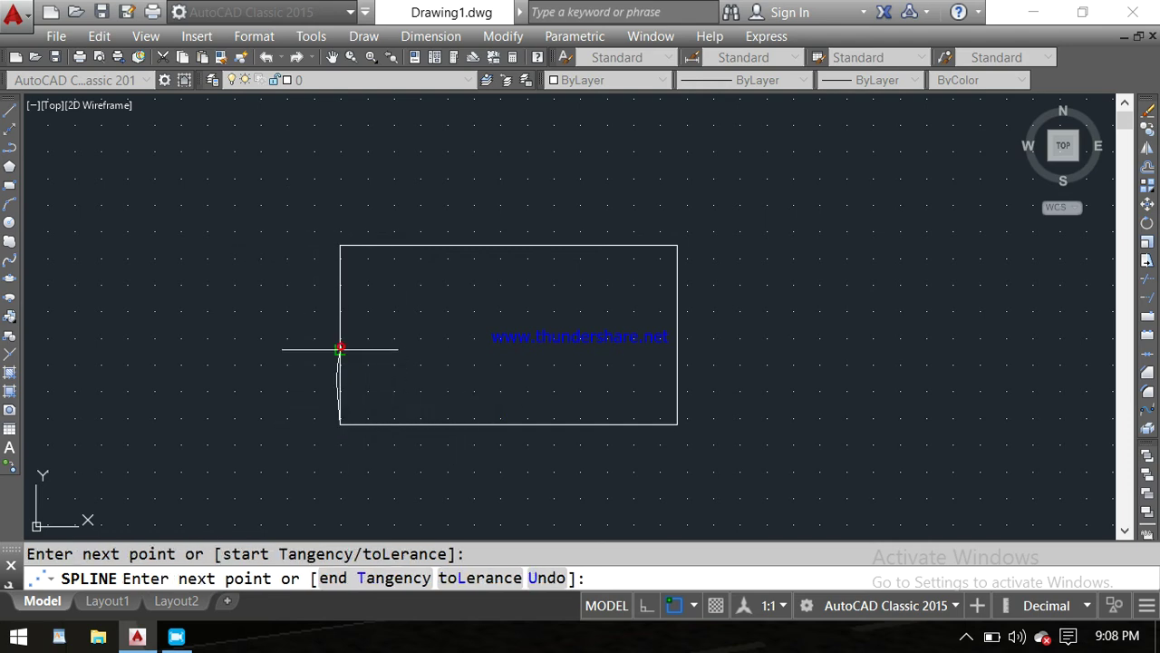
left_click(337, 265)
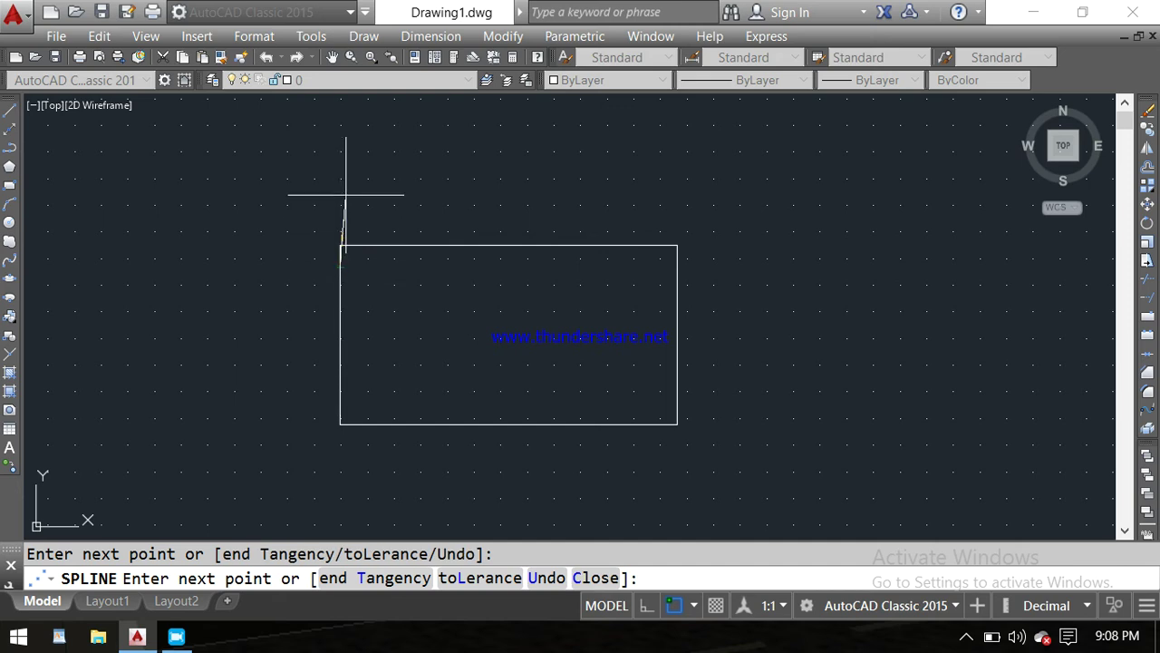
left_click(340, 184)
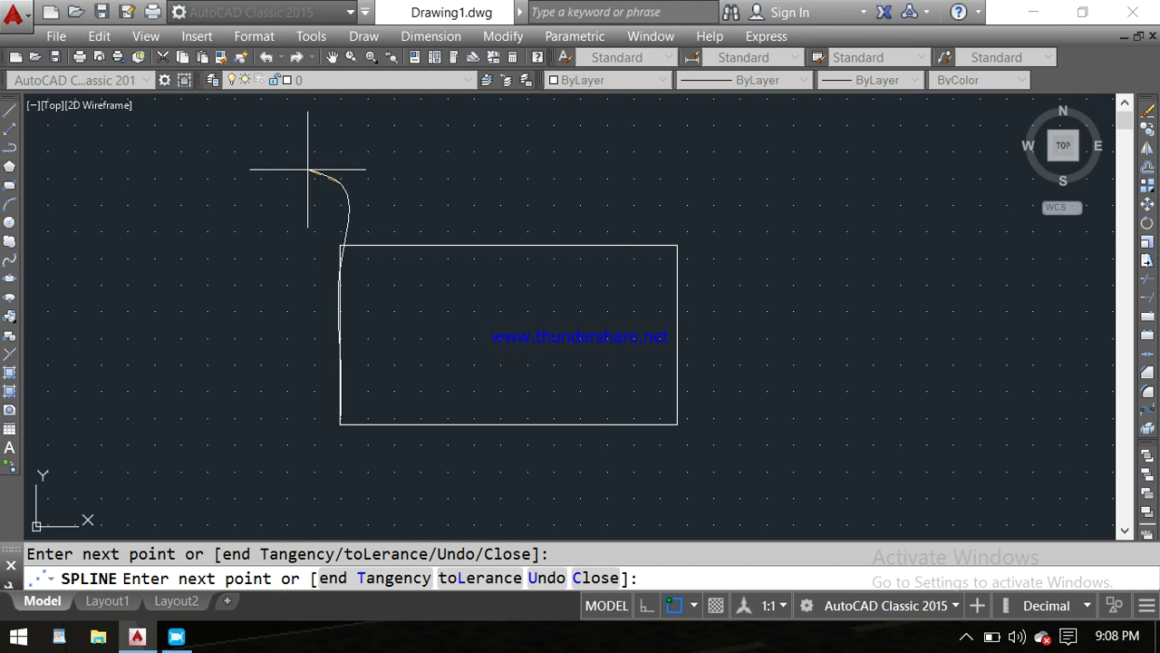
key("Escape")
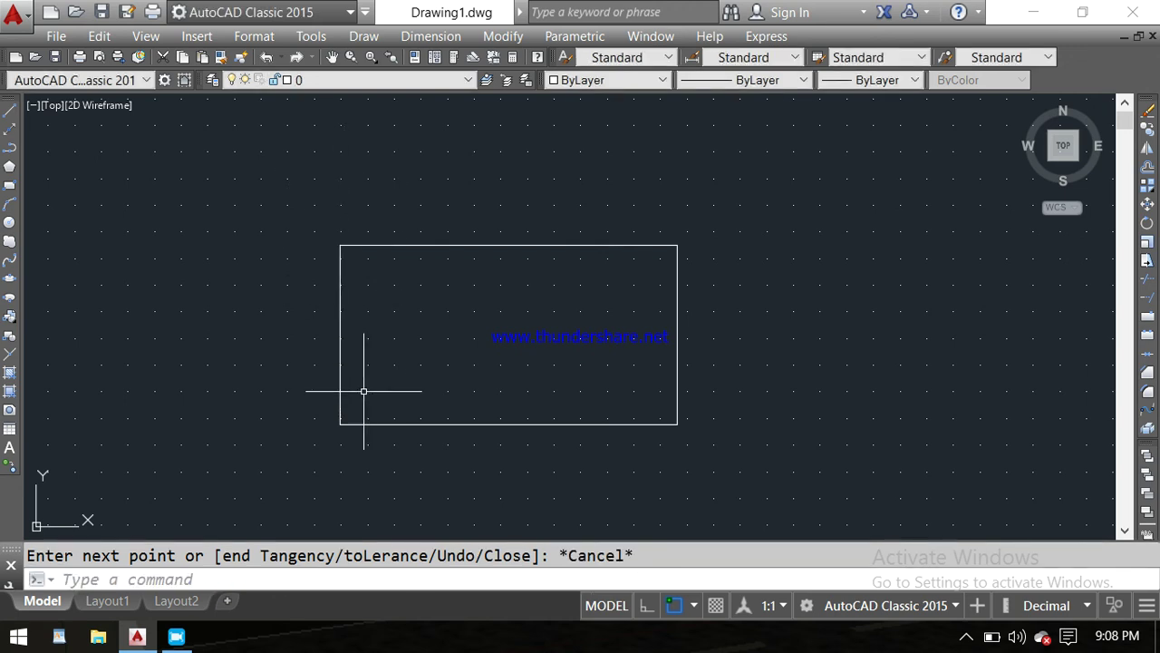
type("s")
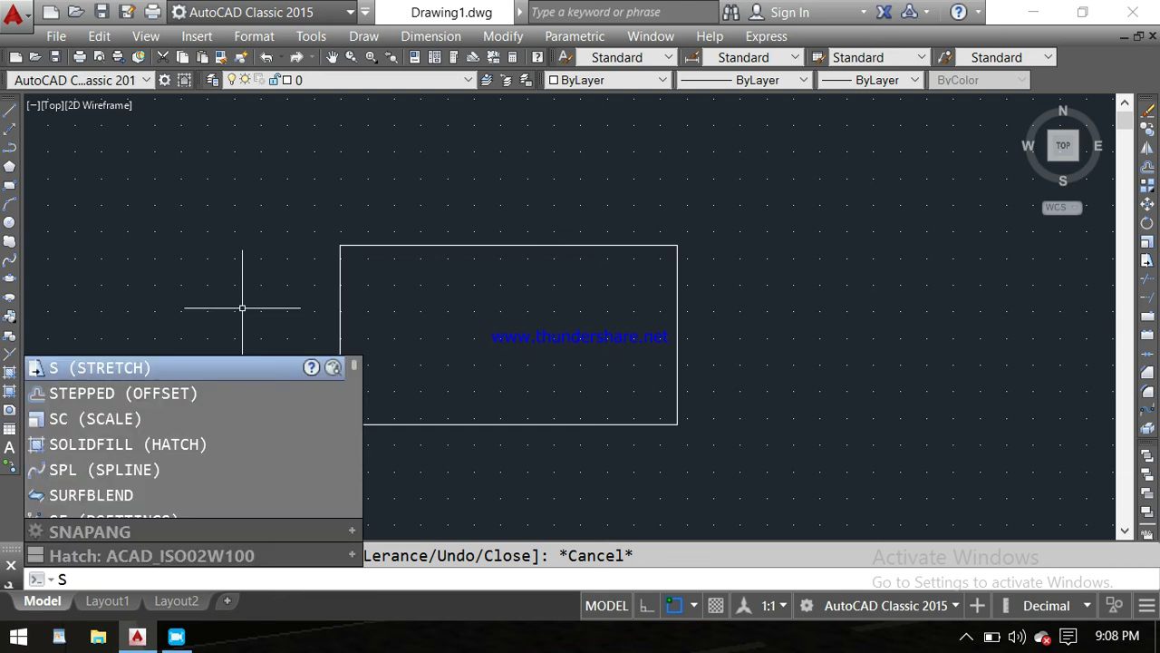
type("pl")
key("Return")
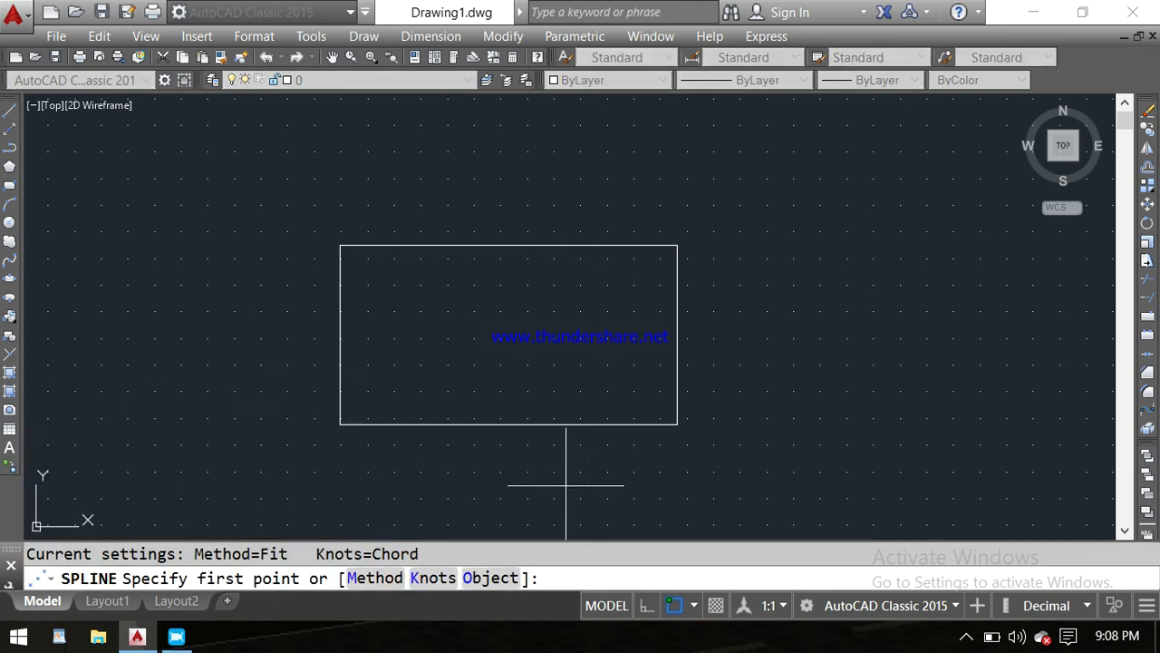
left_click(508, 424)
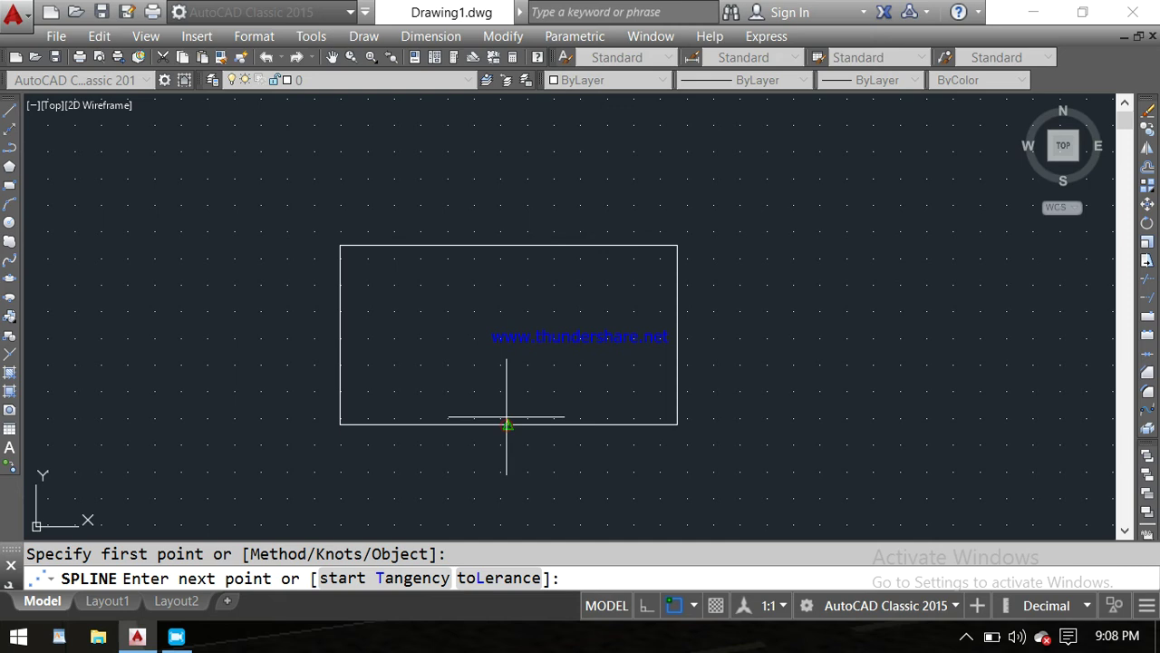
left_click(480, 372)
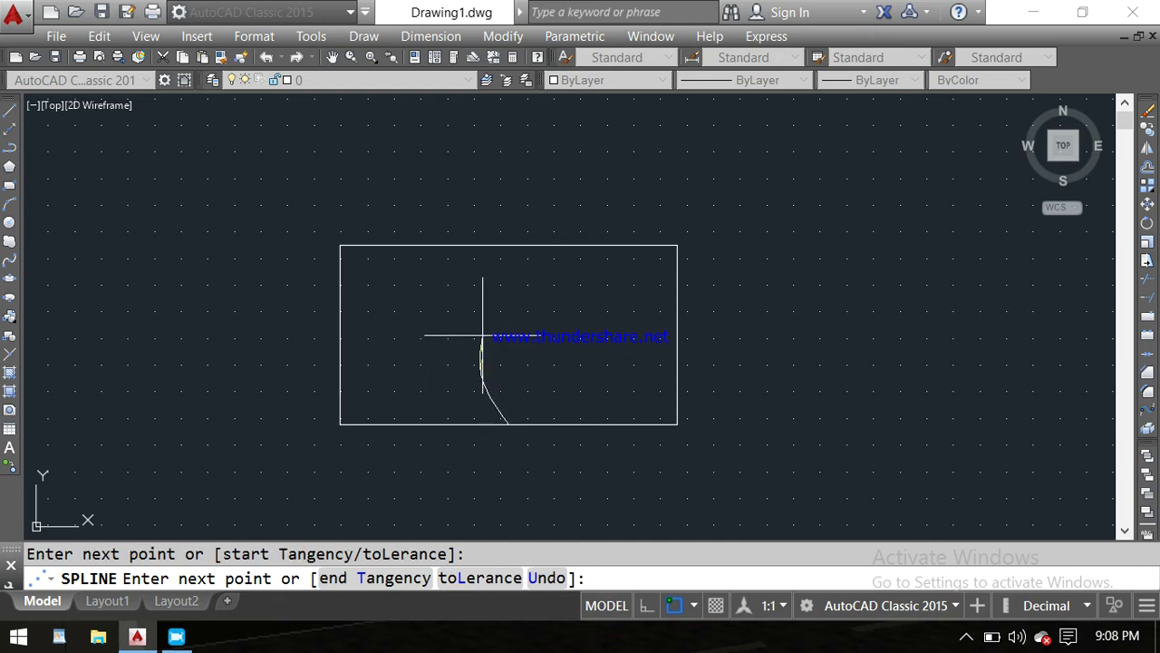
left_click(536, 298)
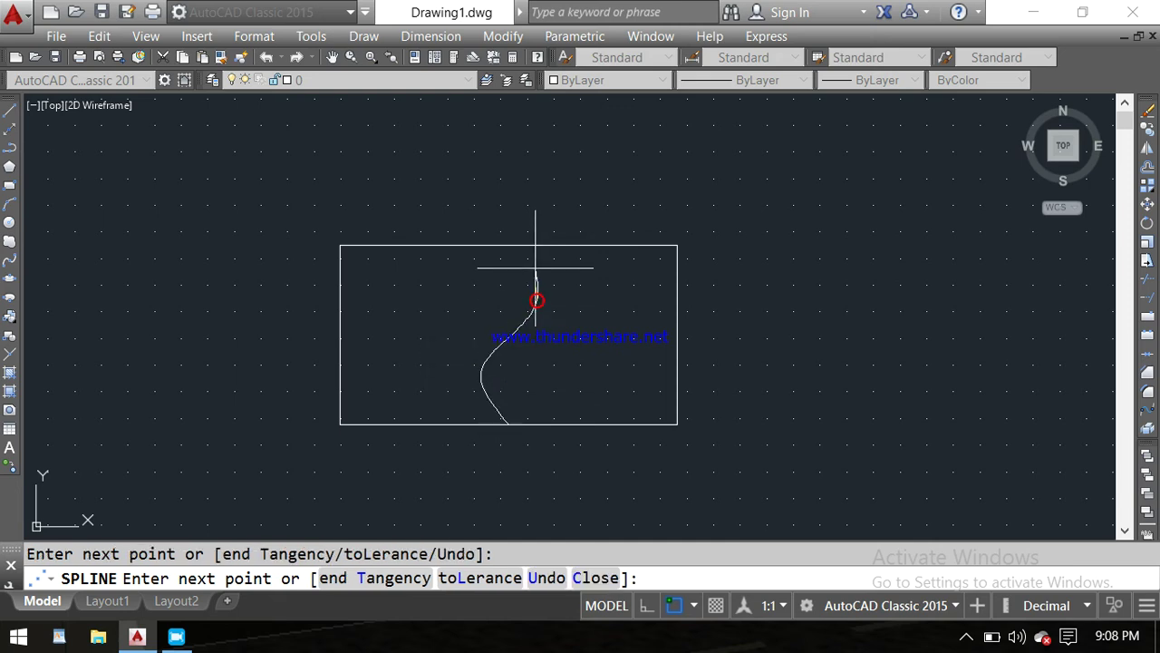
left_click(563, 228)
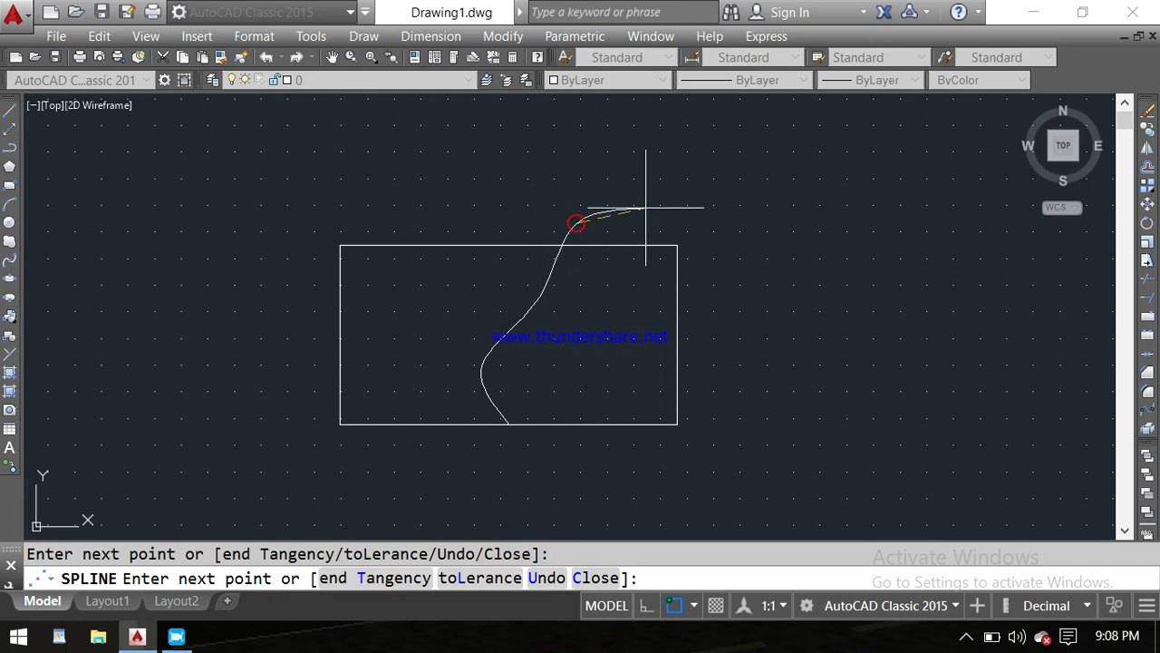
left_click(714, 193)
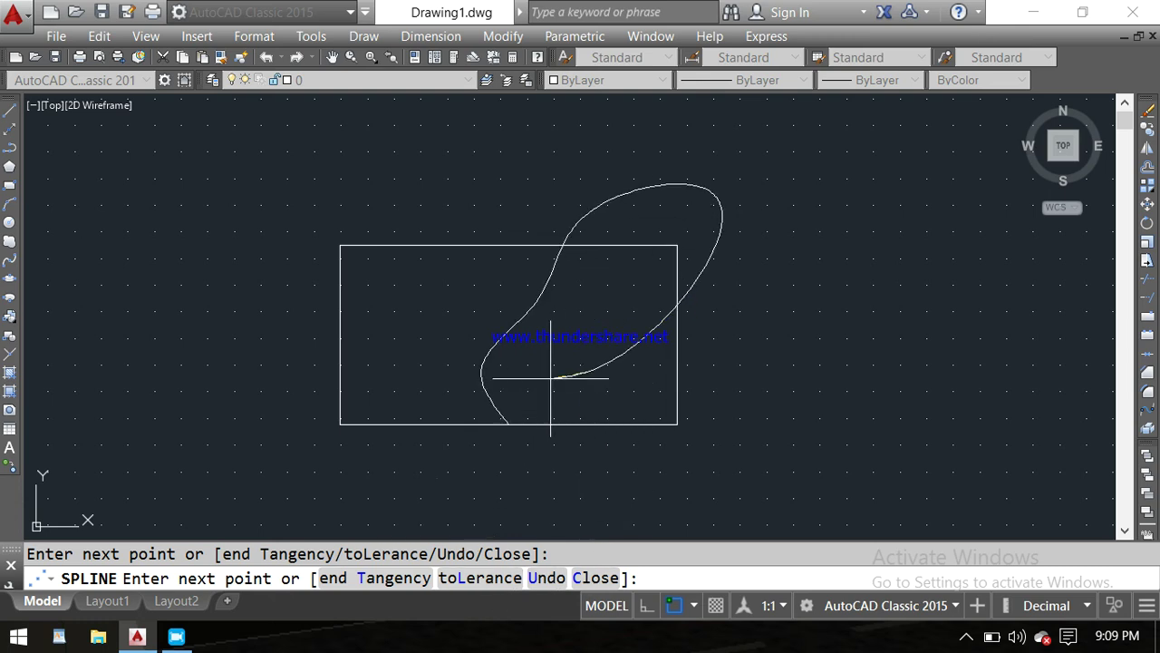
right_click(580, 395)
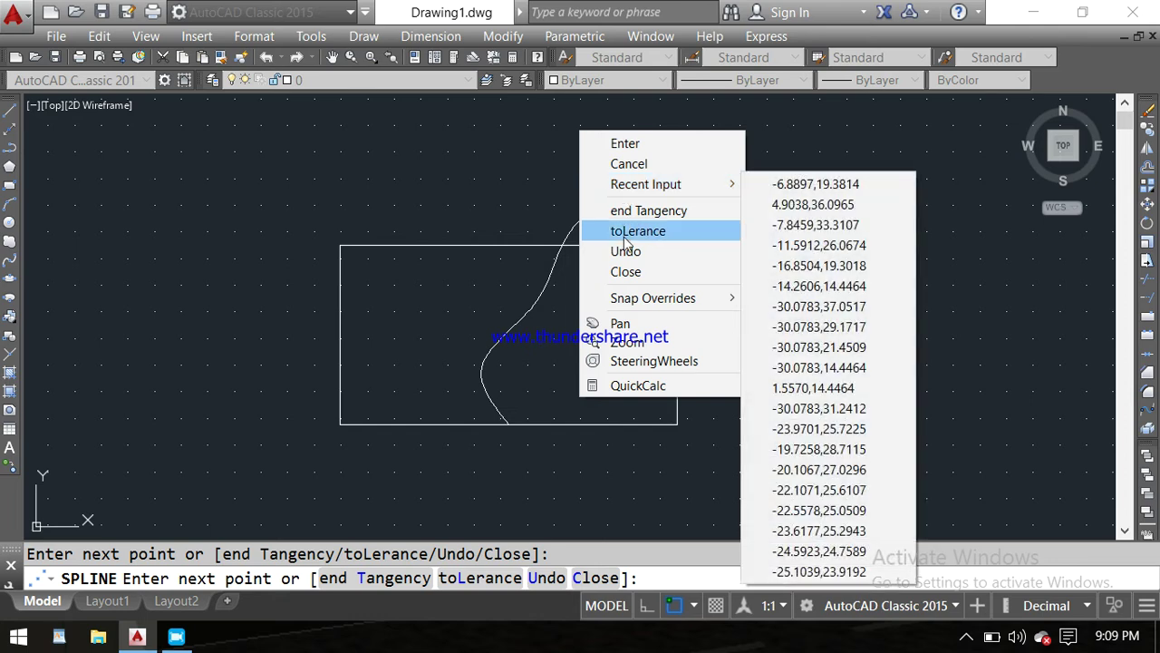
left_click(635, 272)
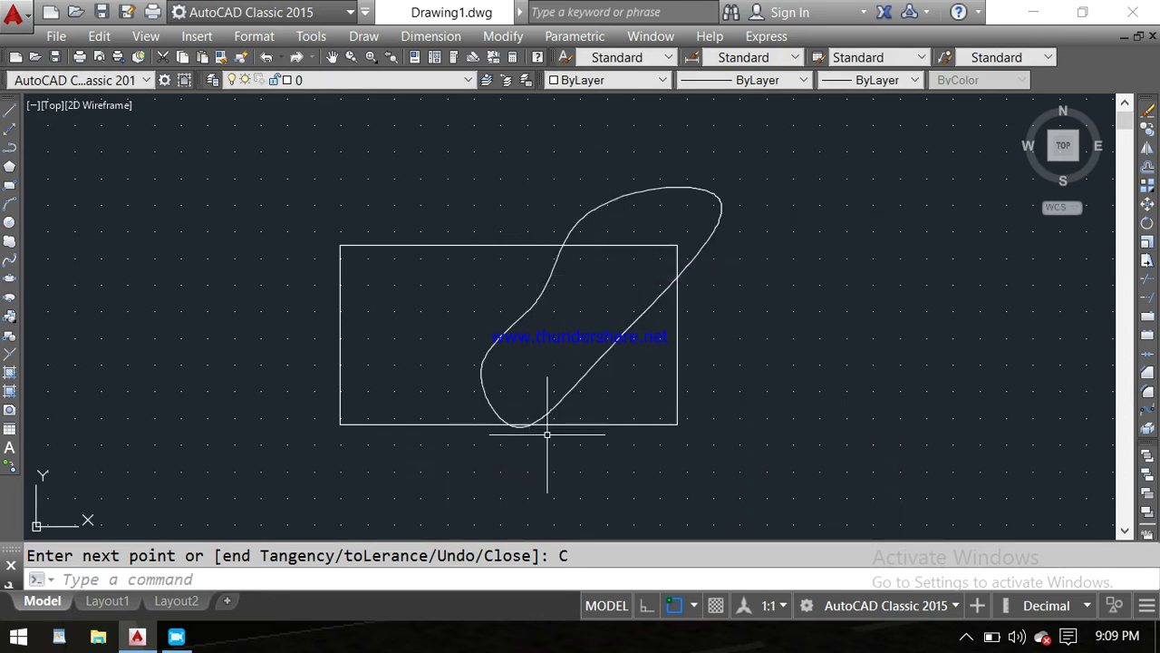
left_click(600, 360)
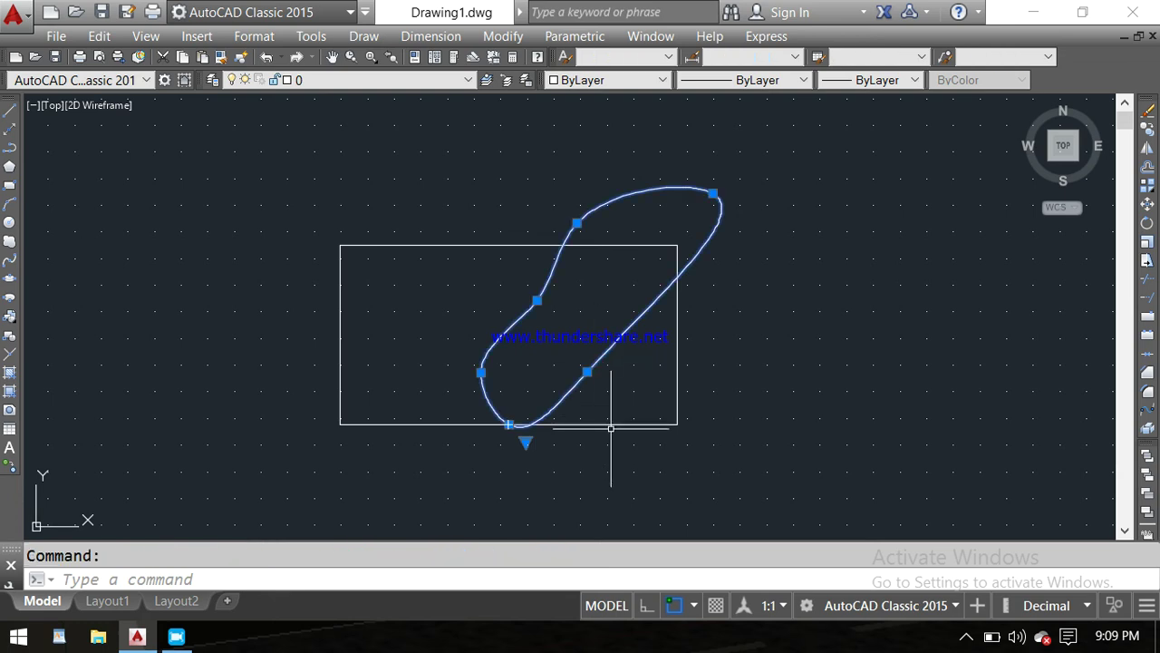
key("Delete")
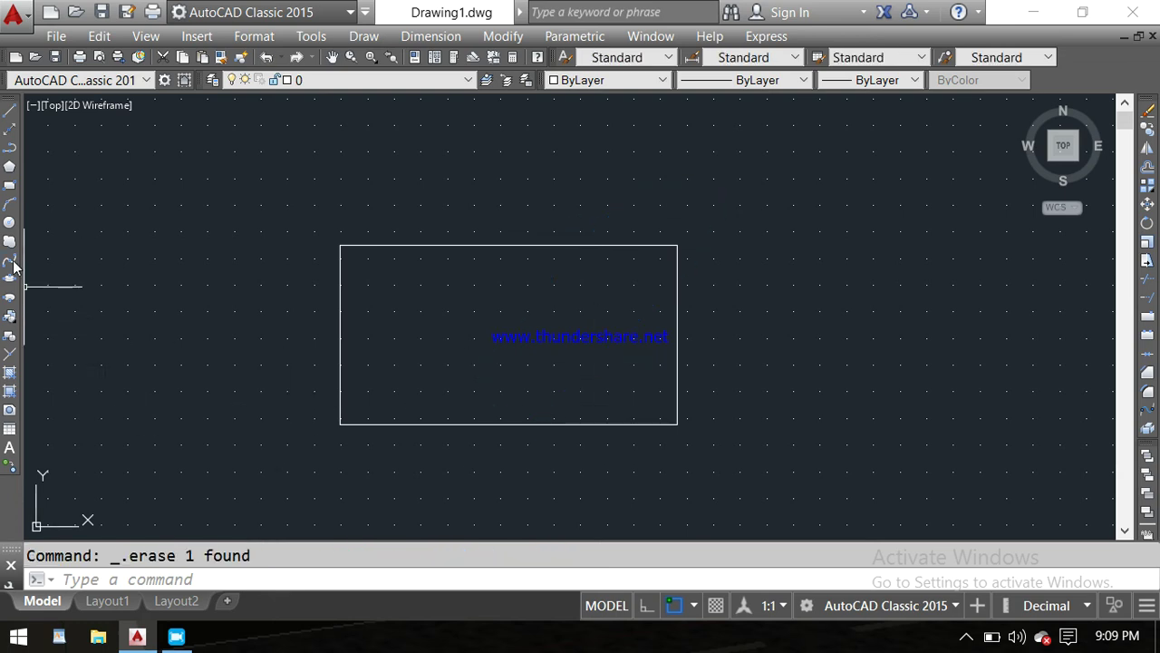
- Draw a wavy spline up the rectangle's left edge, corner to corner, setting its end tangent
left_click(9, 261)
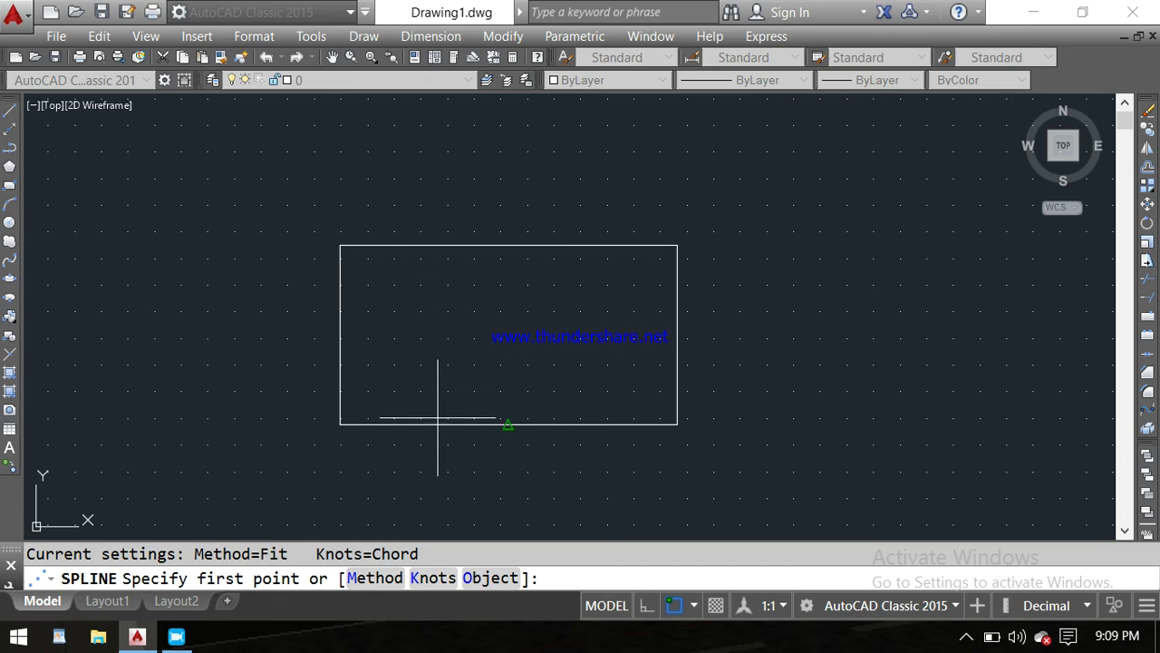
left_click(340, 424)
left_click(317, 363)
left_click(364, 328)
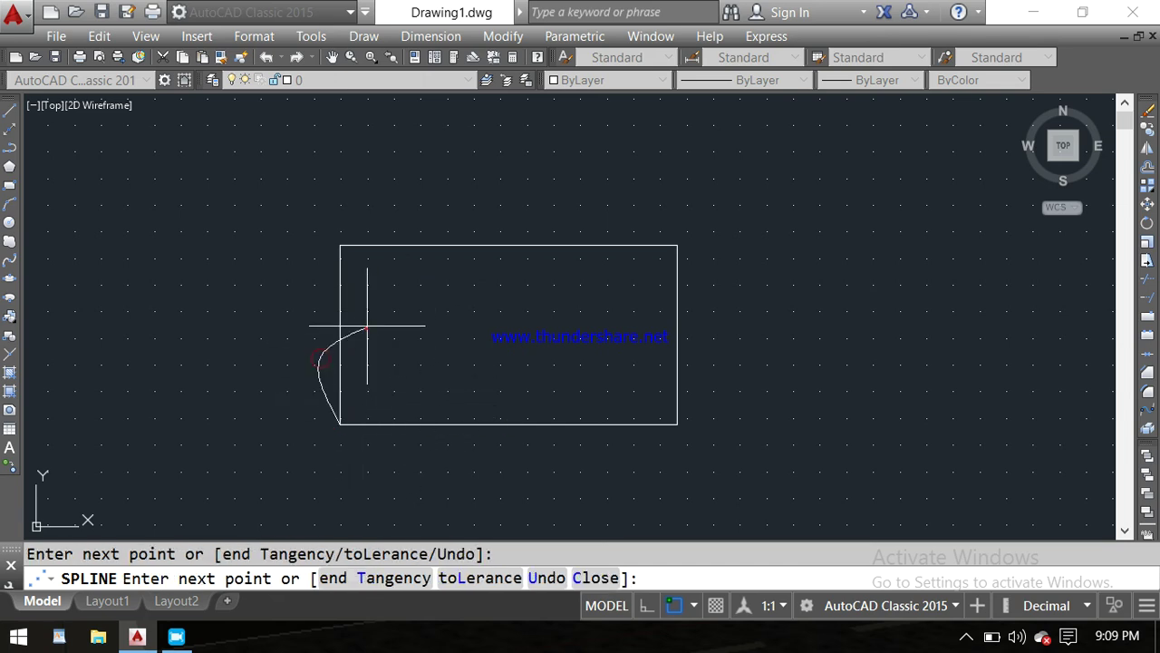
left_click(352, 283)
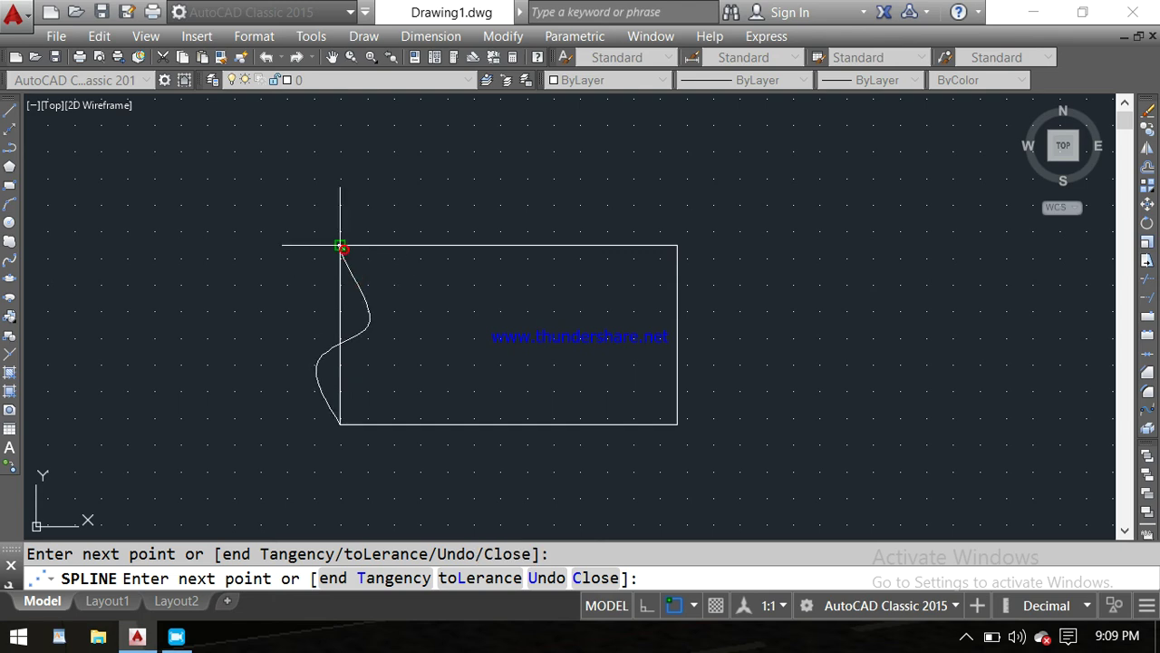
left_click(340, 245)
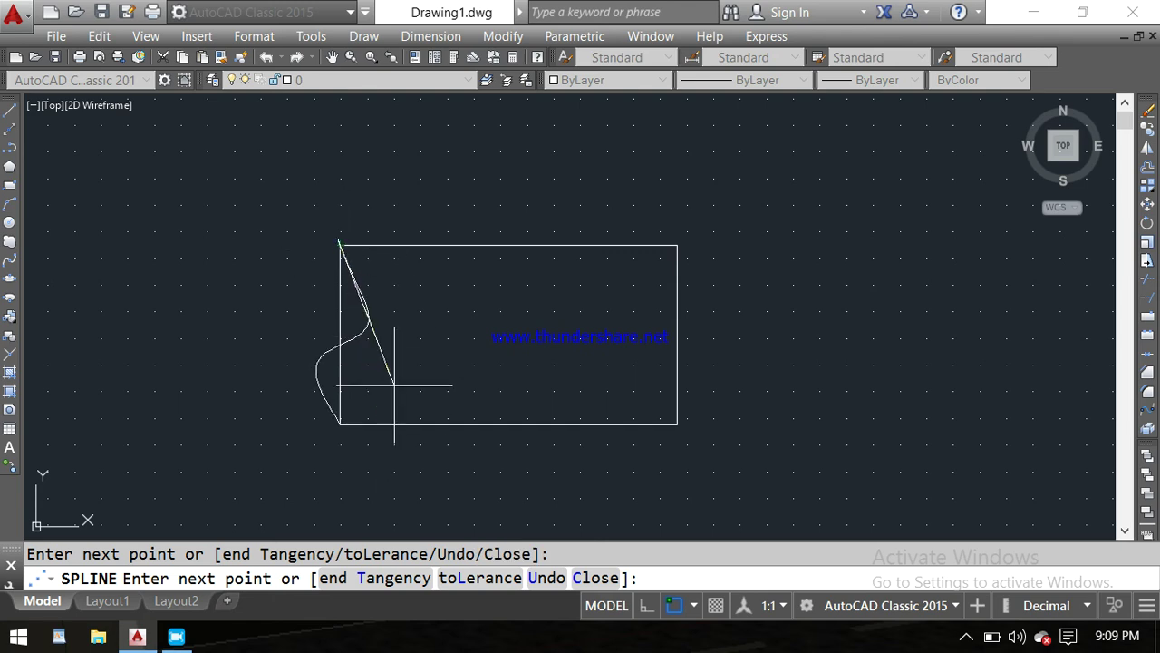
type("t")
key("Return")
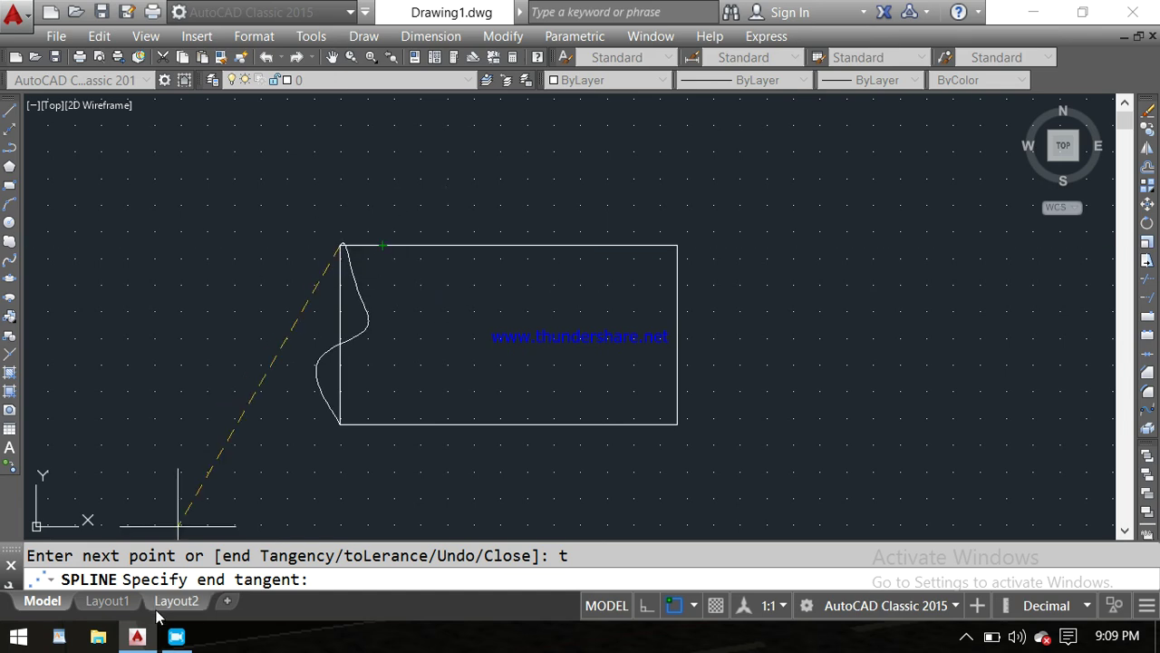
left_click(381, 244)
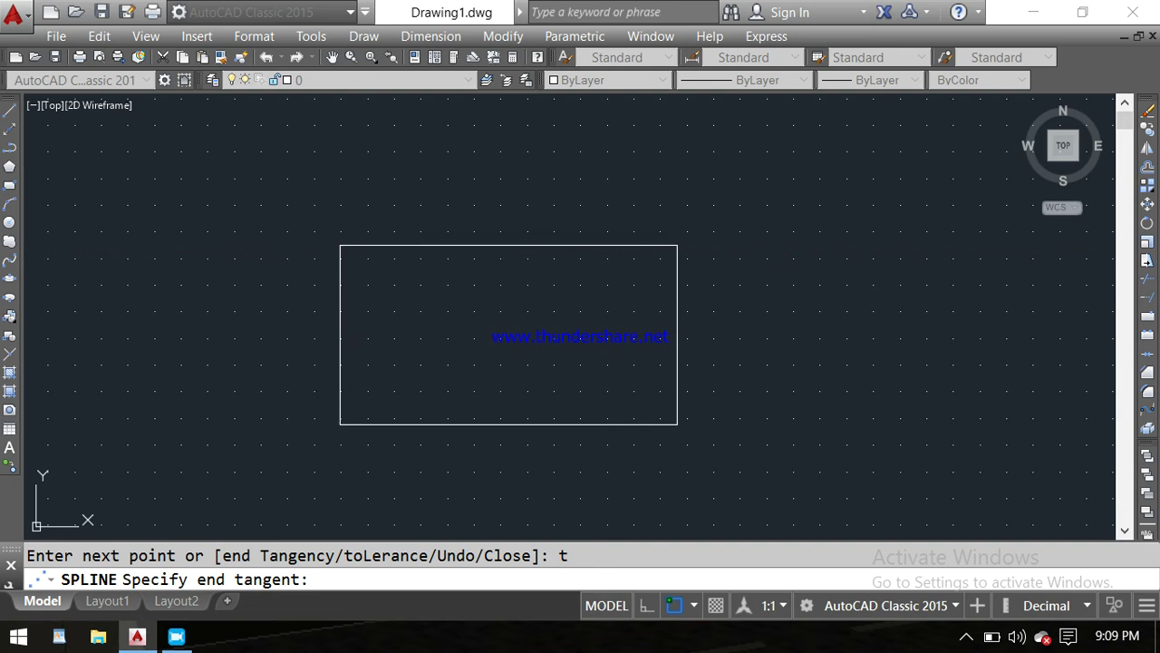
- Select the wavy spline and erase it, leaving only the rectangle
scroll(340, 254, "up", 3)
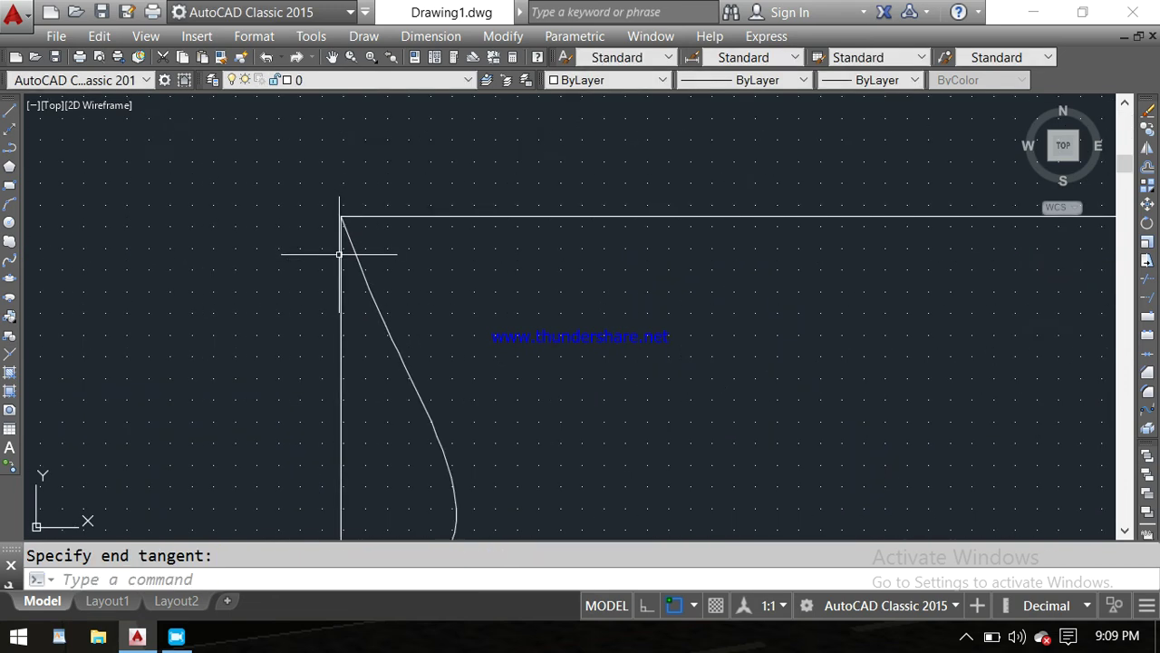
scroll(339, 247, "down", 3)
scroll(339, 249, "down", 3)
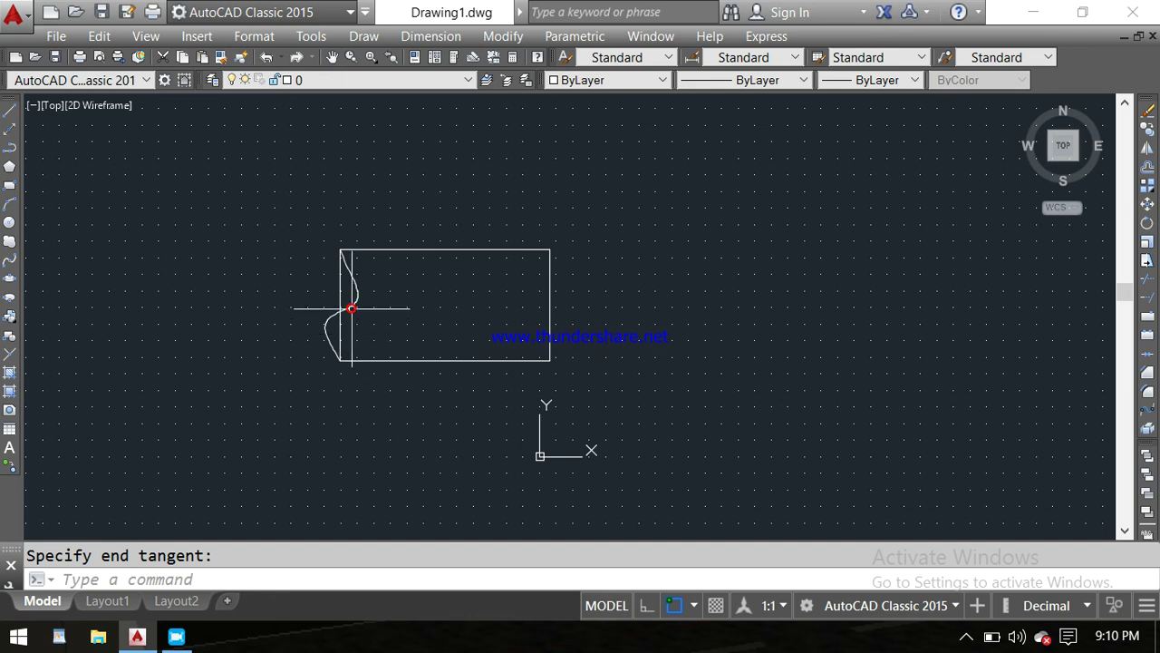
left_click(352, 309)
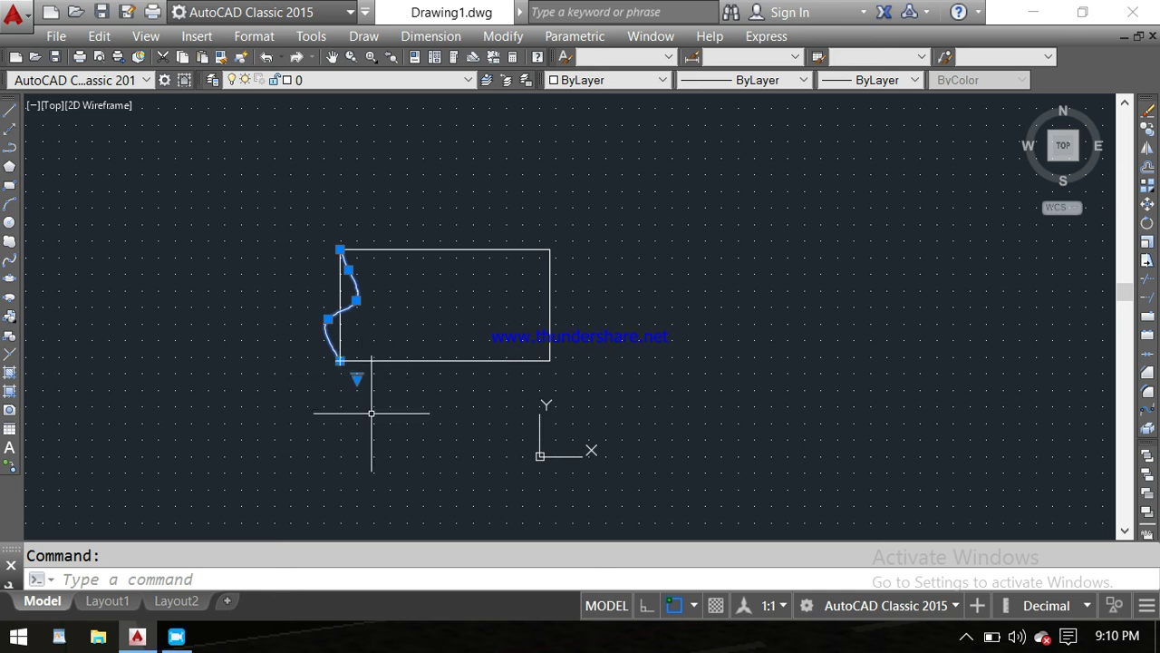
key("Delete")
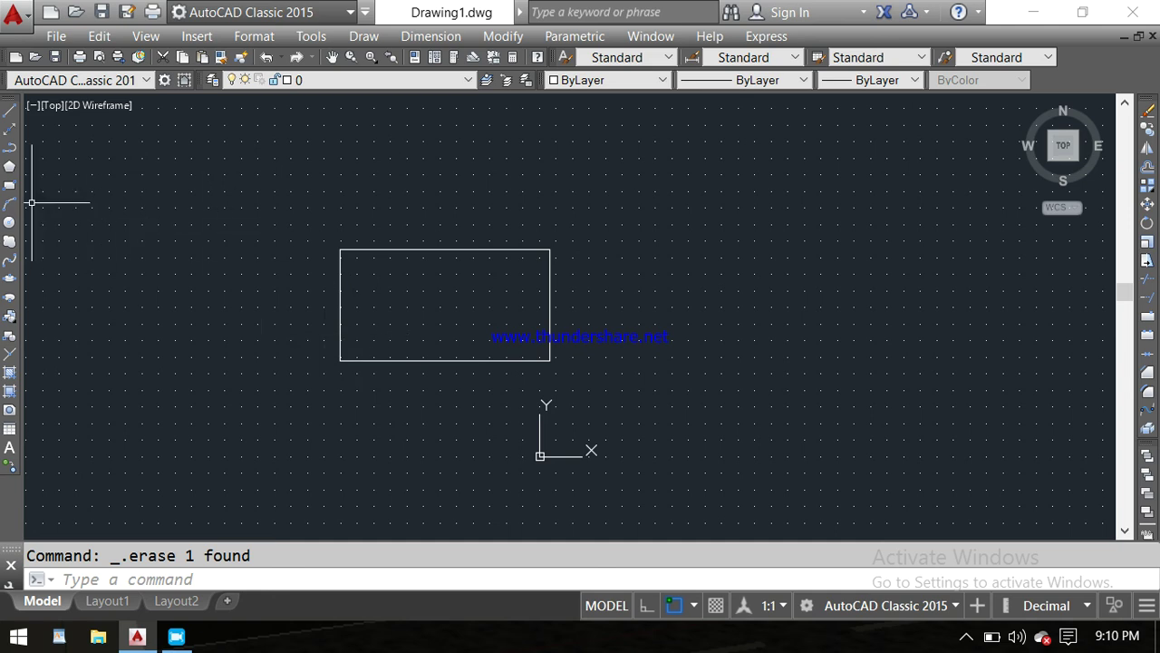
- Draw a looping spline from the rectangle's bottom-left corner out left, up to the top-left corner, and back through the left midpoint
left_click(7, 261)
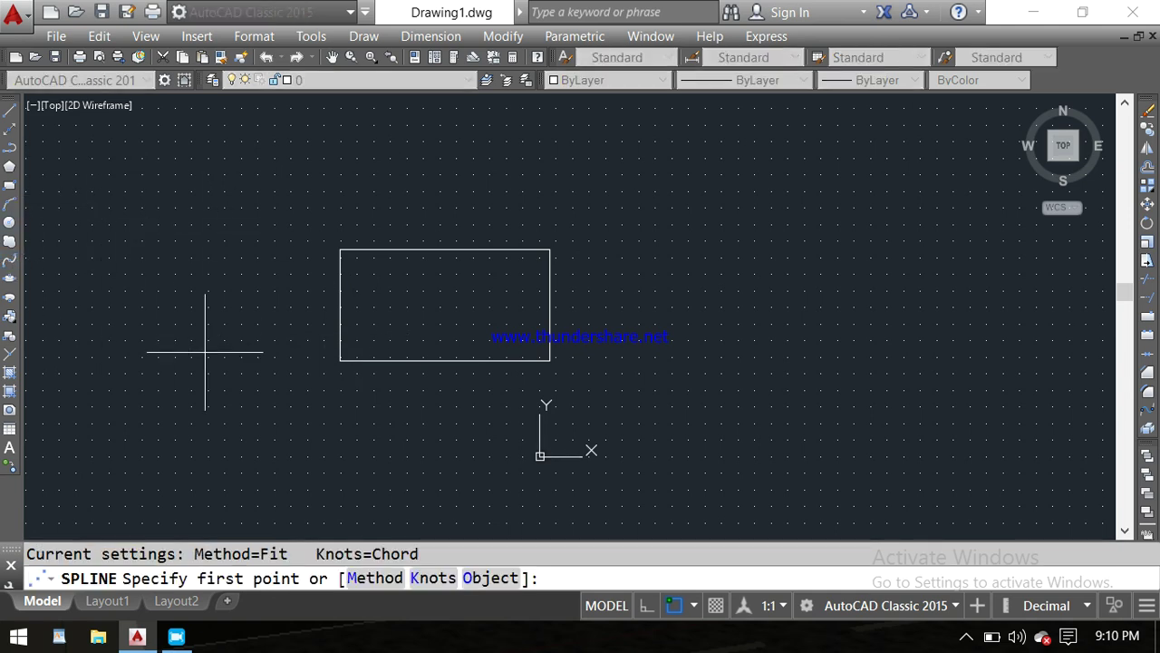
left_click(342, 362)
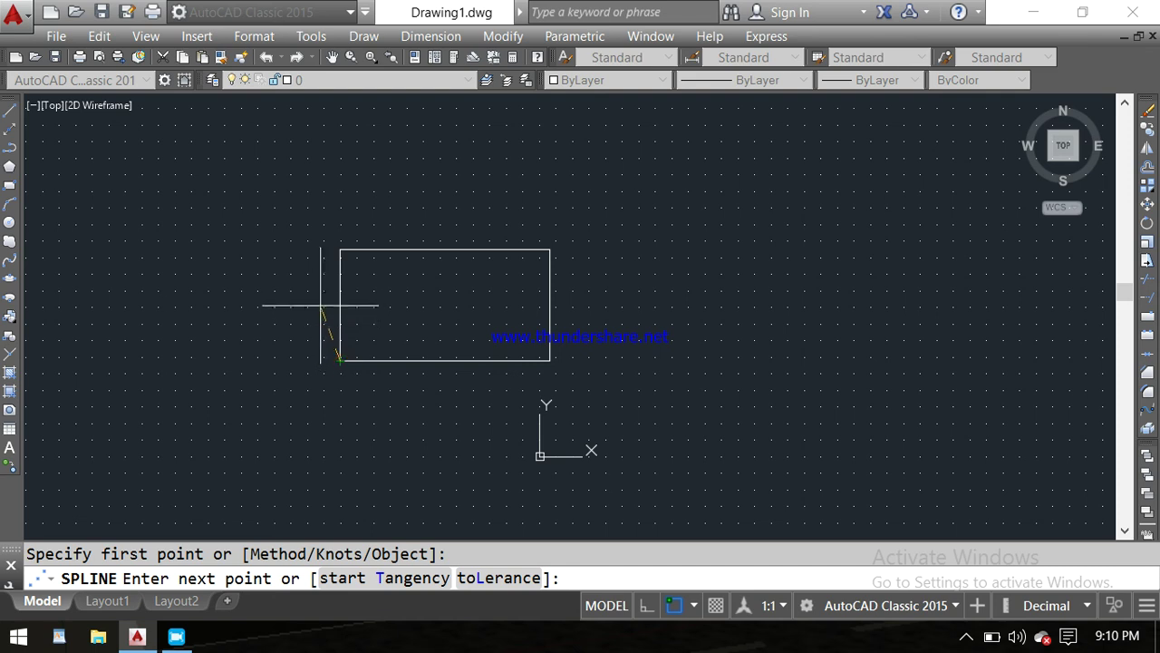
left_click(321, 325)
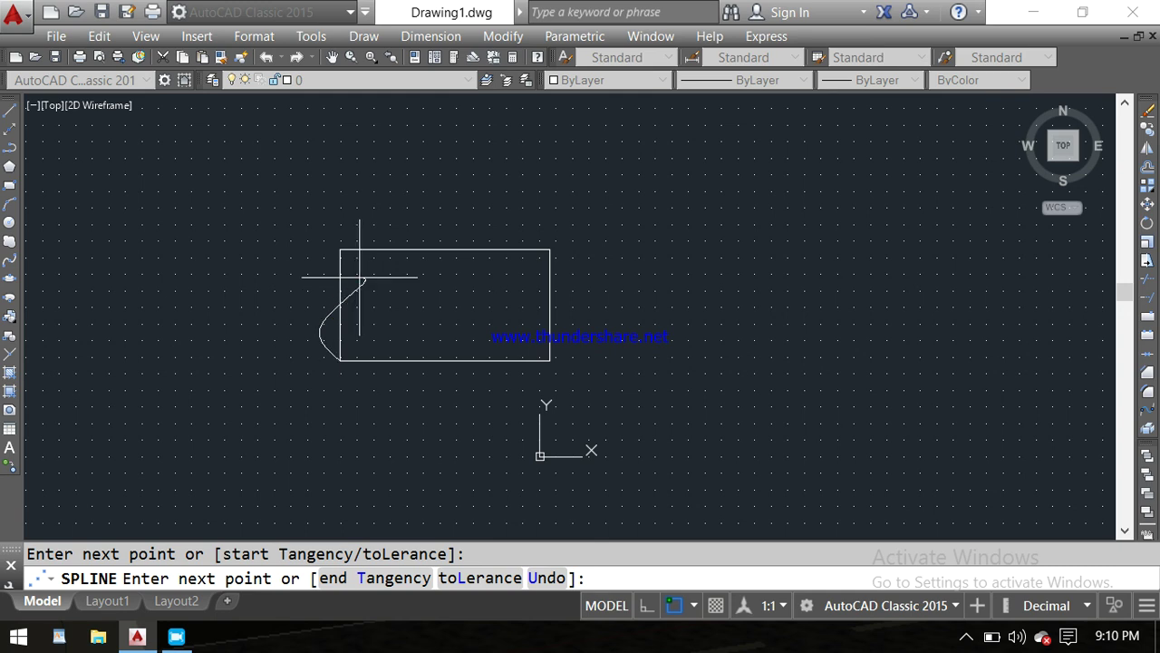
left_click(360, 276)
left_click(340, 250)
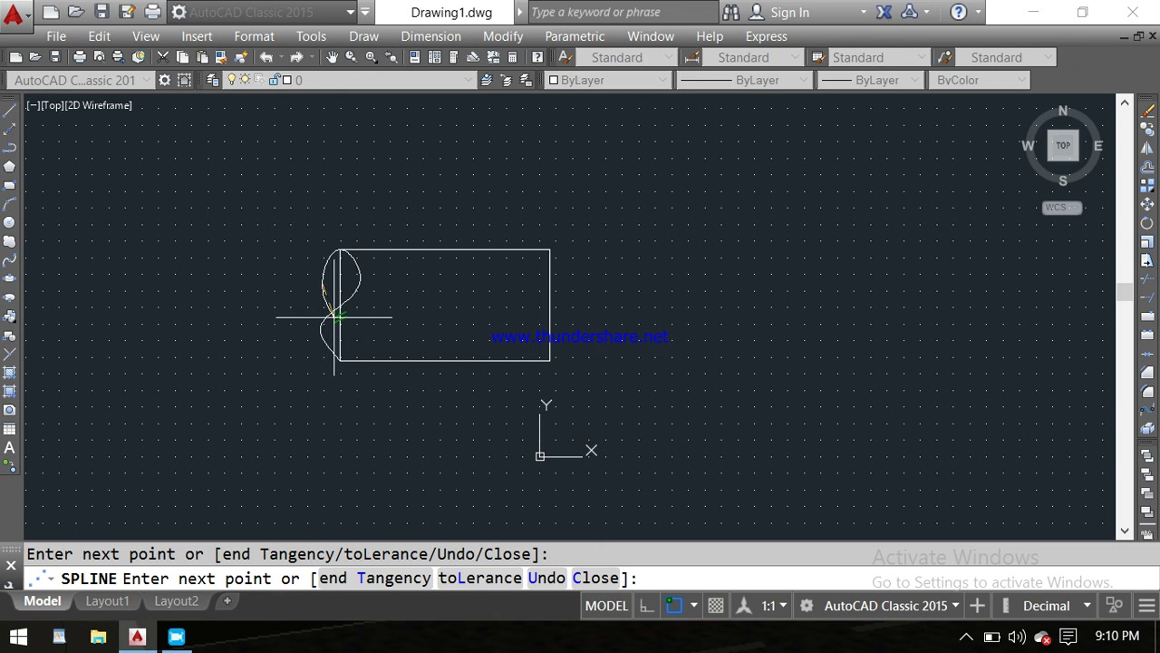
left_click(339, 305)
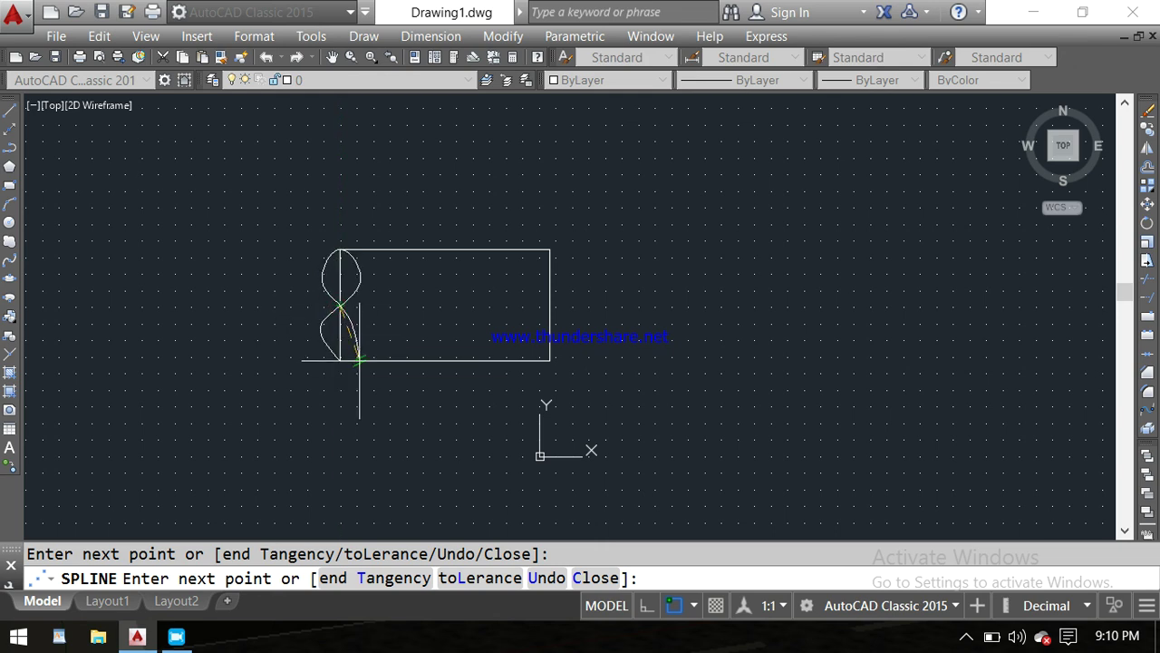
key("Return")
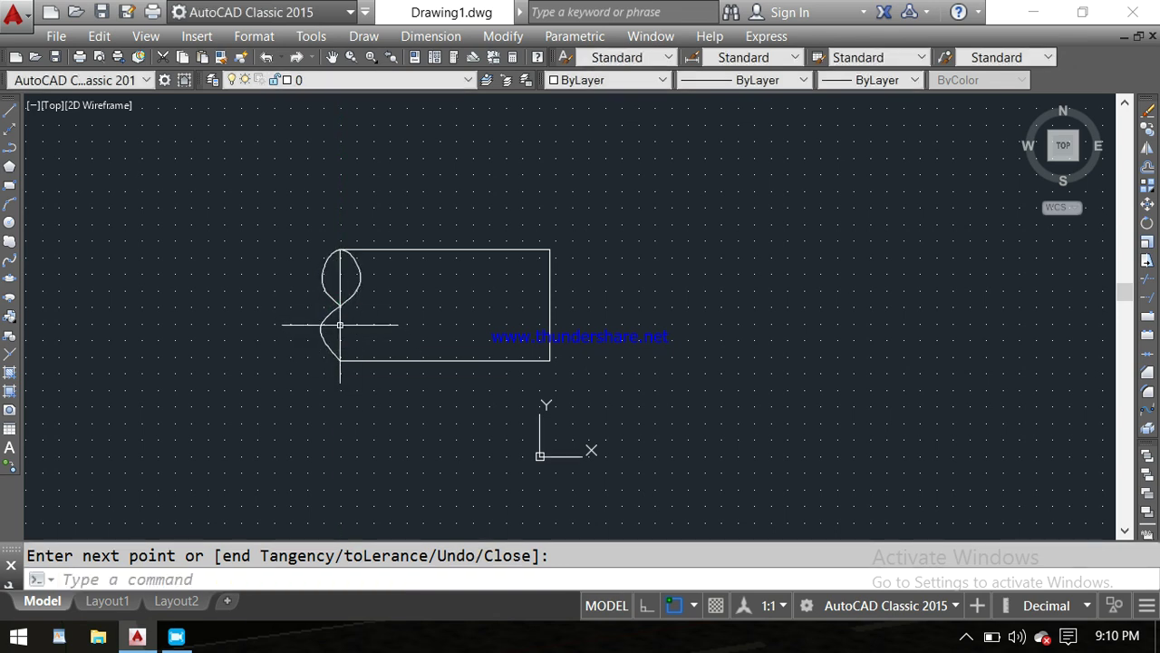
key("Return")
left_click(340, 325)
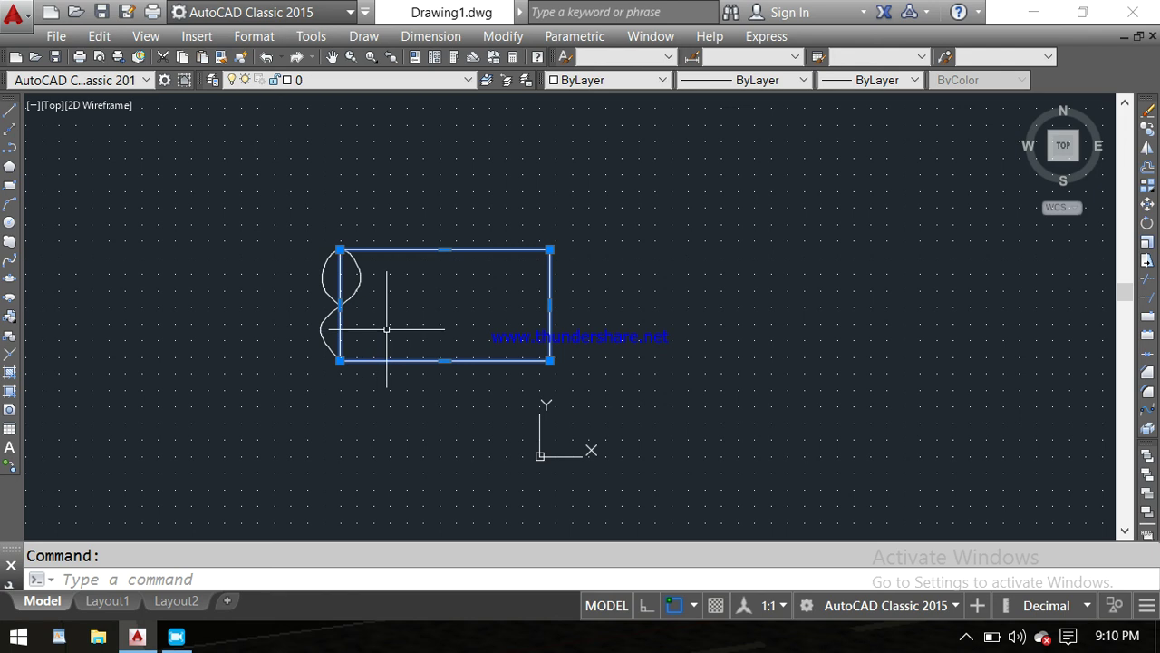
- Explode the rectangle into separate lines with the X command
key("Escape")
type("x")
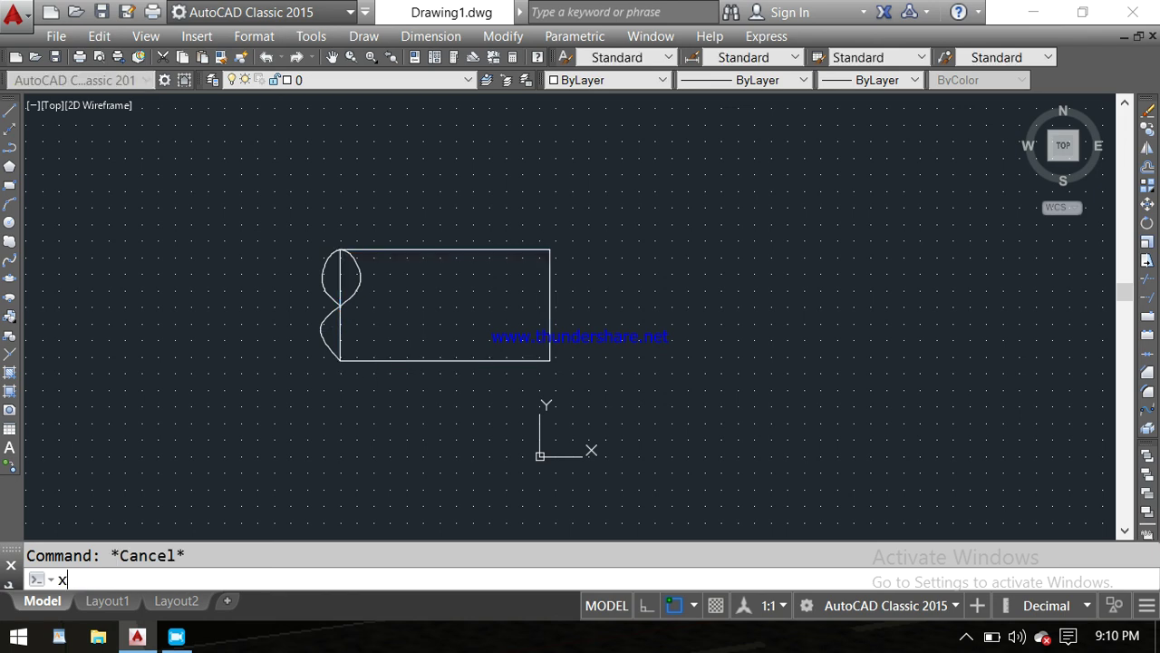
key("Return")
left_click(342, 331)
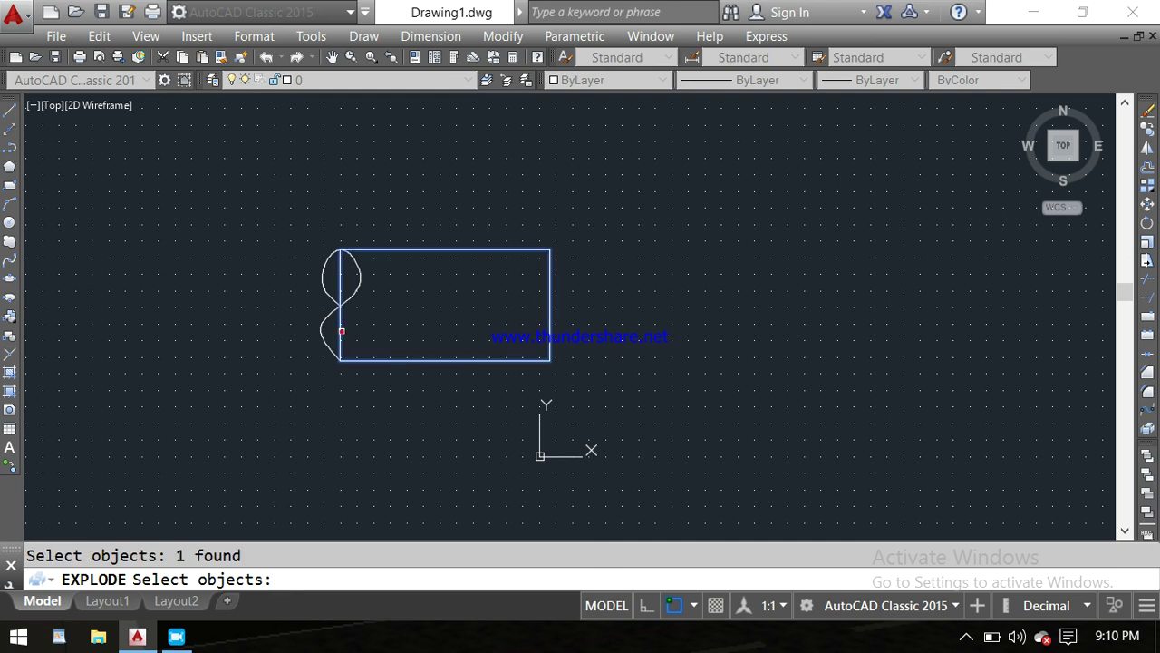
key("Return")
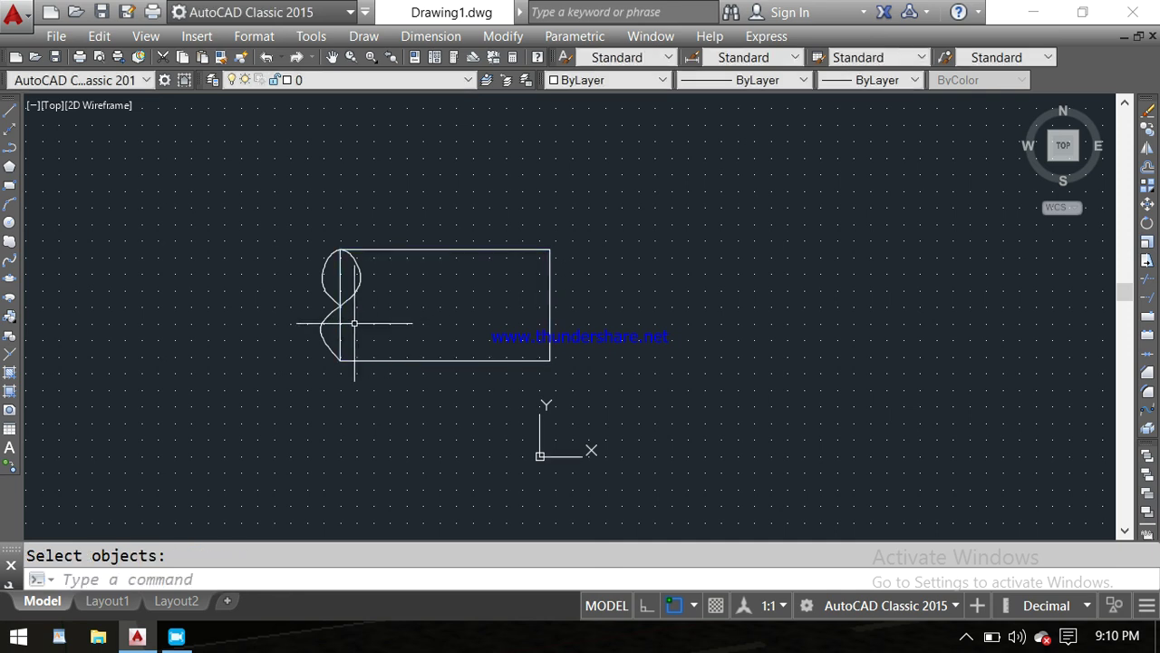
- Delete the rectangle's straight left line so the spline forms that end
left_click(342, 324)
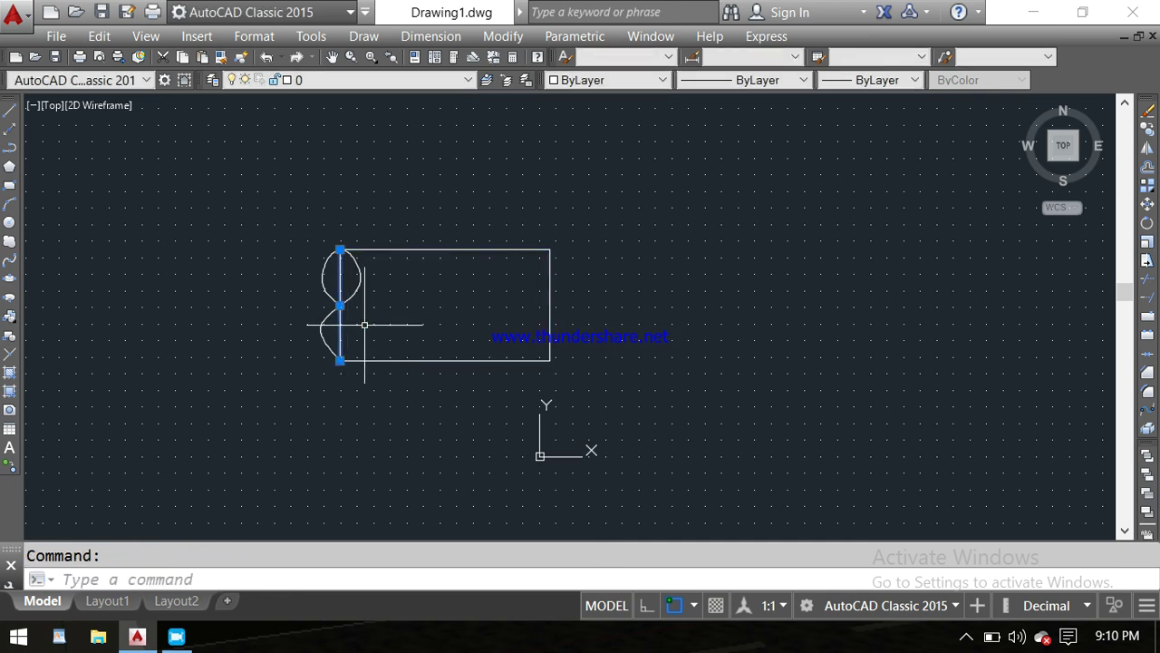
key("Delete")
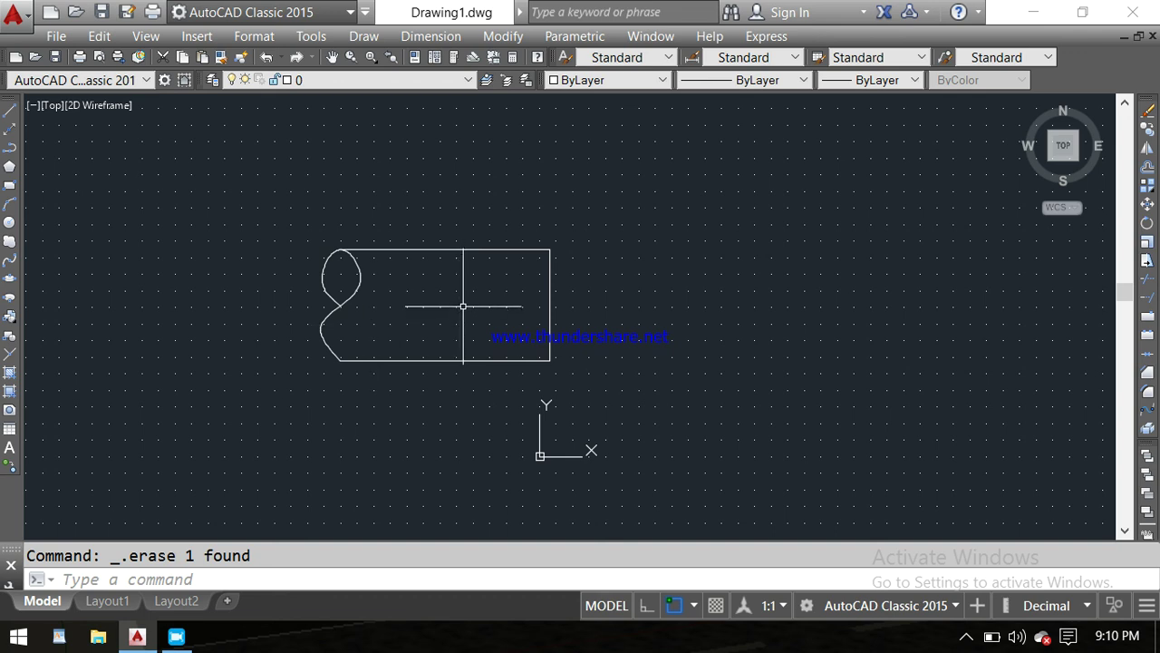
scroll(463, 309, "up", 3)
scroll(463, 308, "up", 2)
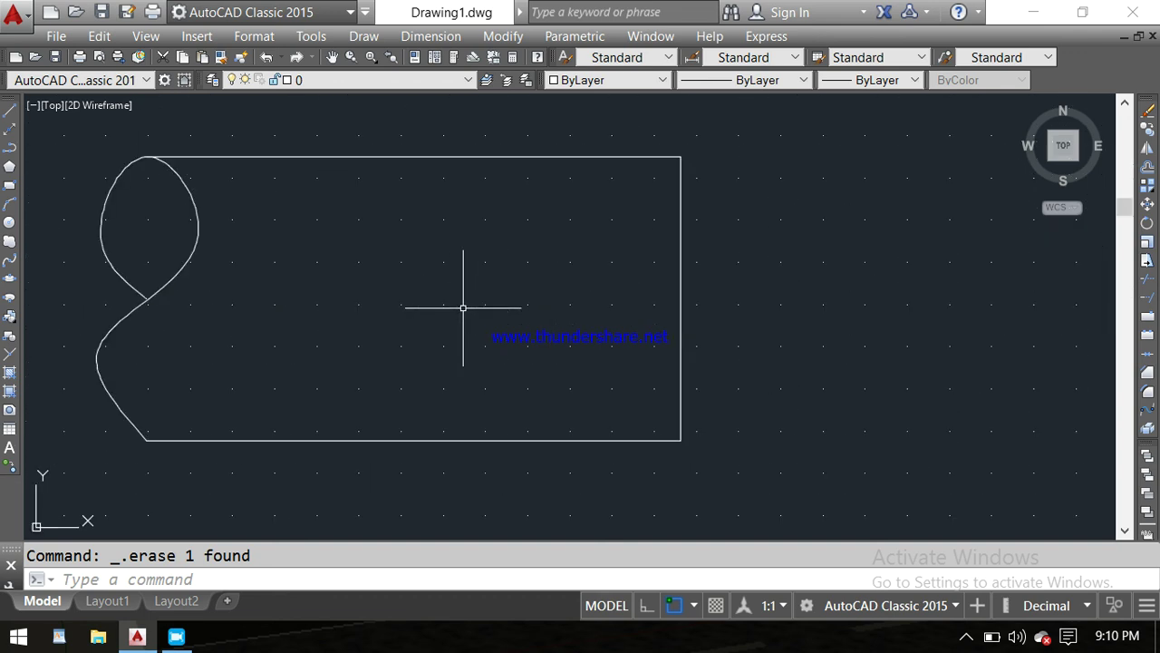
scroll(463, 308, "down", 2)
middle_click_drag(463, 309, 623, 290)
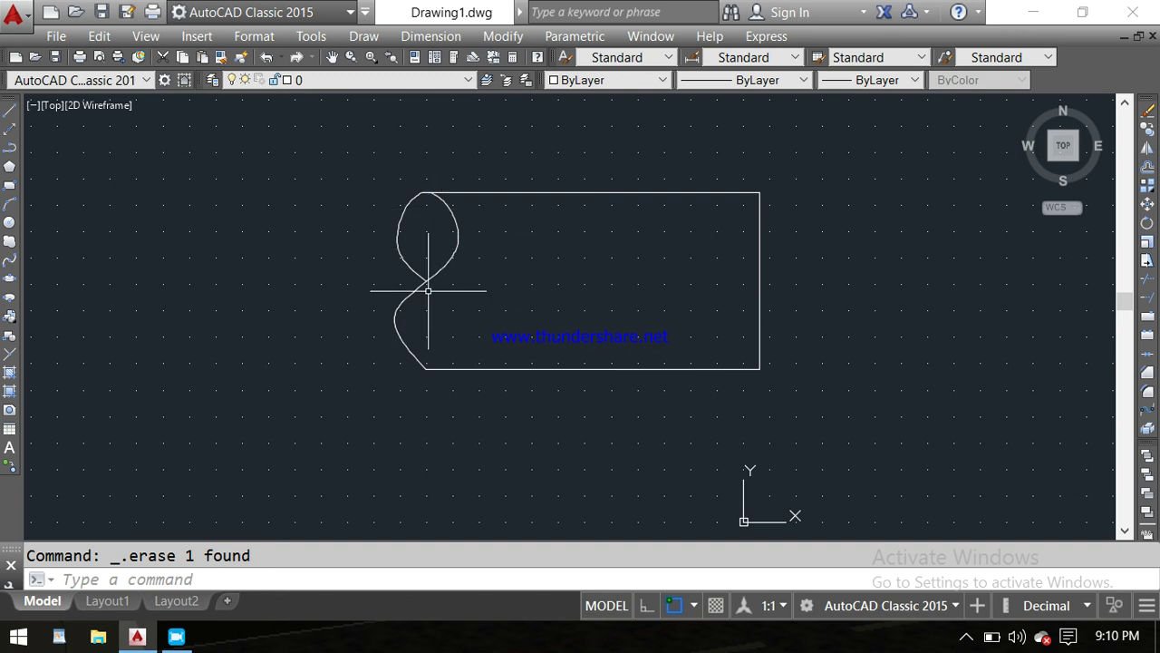
scroll(435, 338, "down", 2)
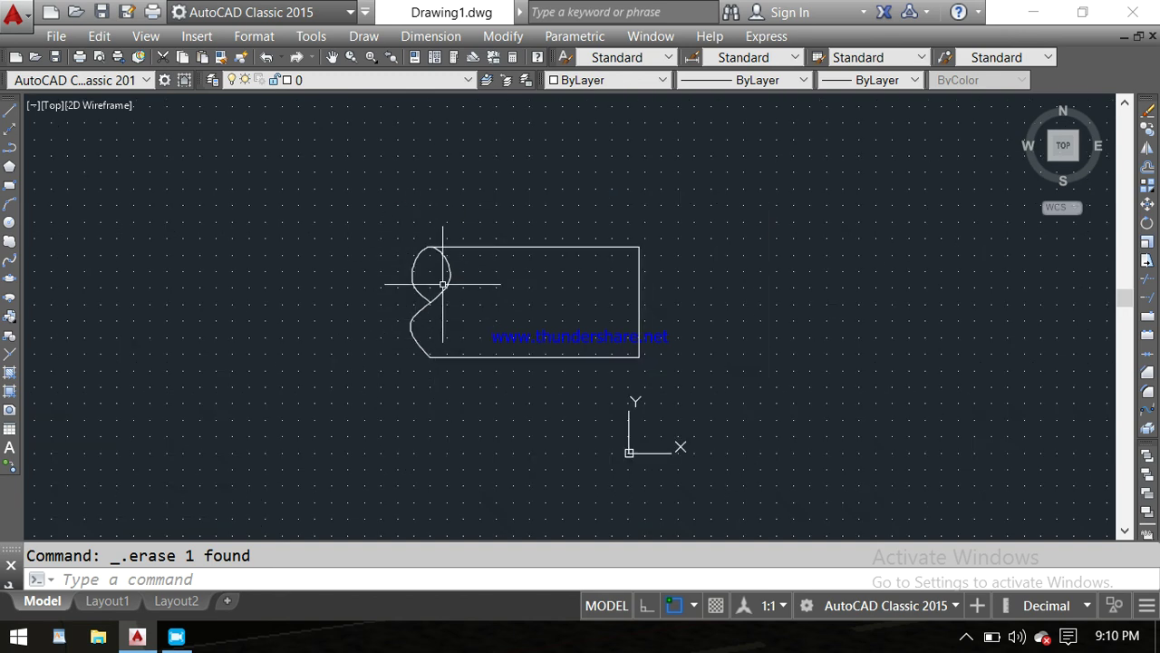
scroll(445, 275, "up", 3)
scroll(453, 267, "down", 3)
- Erase the top and bottom lines, the spline curve, and the remaining vertical line
left_click(533, 226)
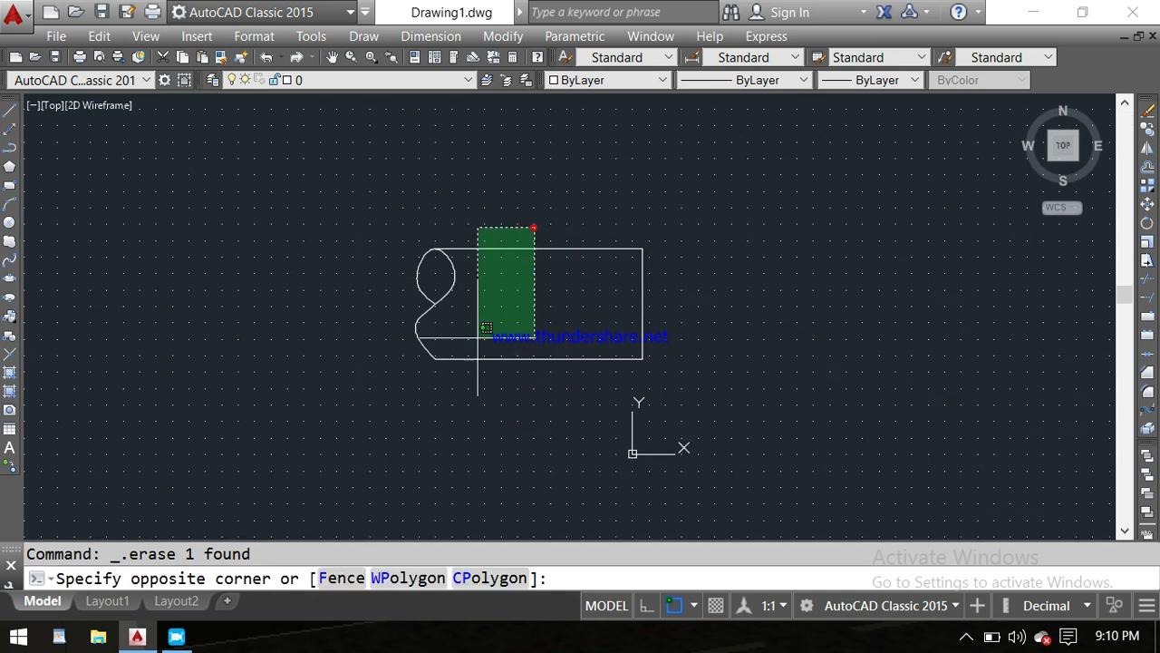
left_click(435, 436)
key("Delete")
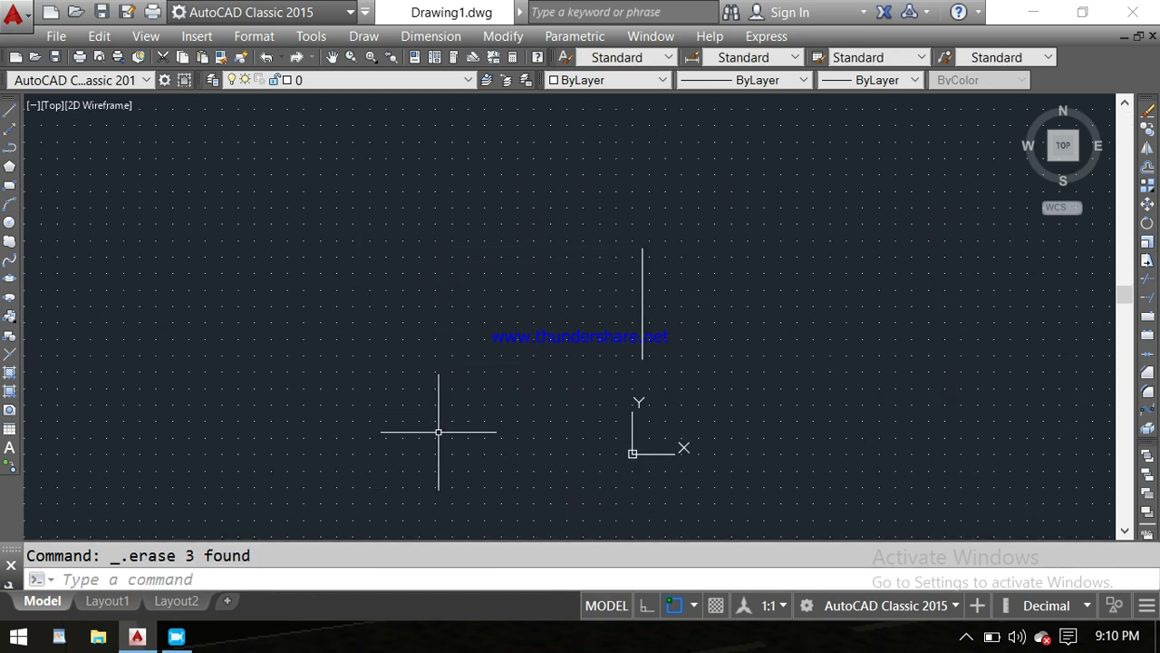
left_click(661, 262)
left_click(640, 298)
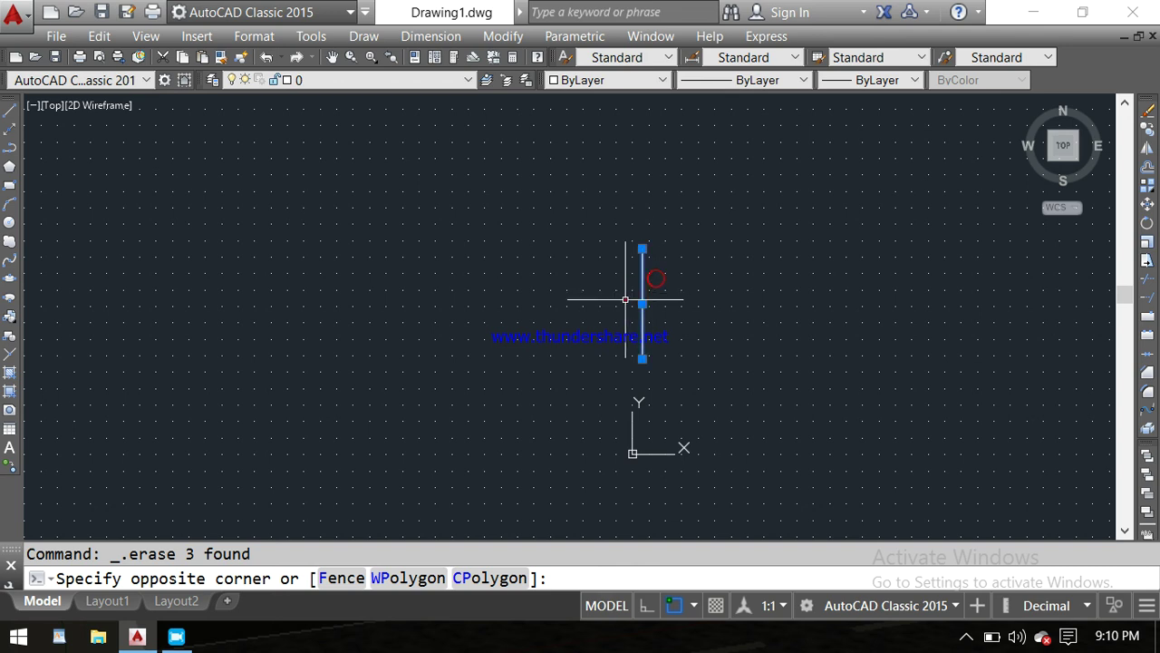
key("Delete")
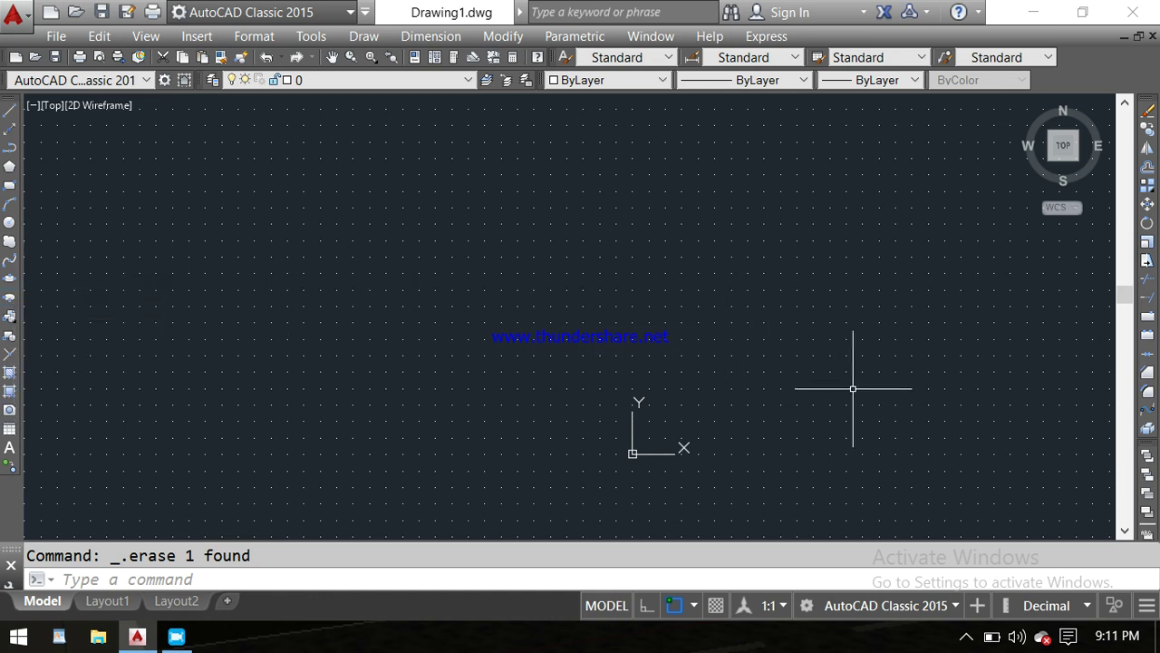
left_click(968, 635)
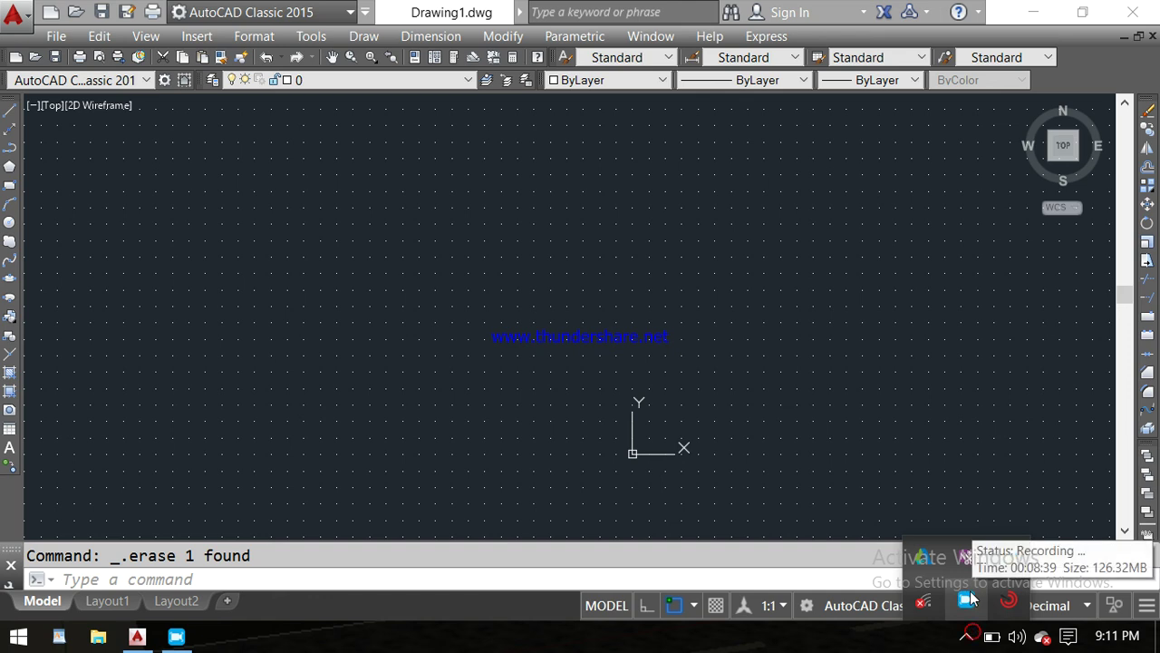
right_click(967, 599)
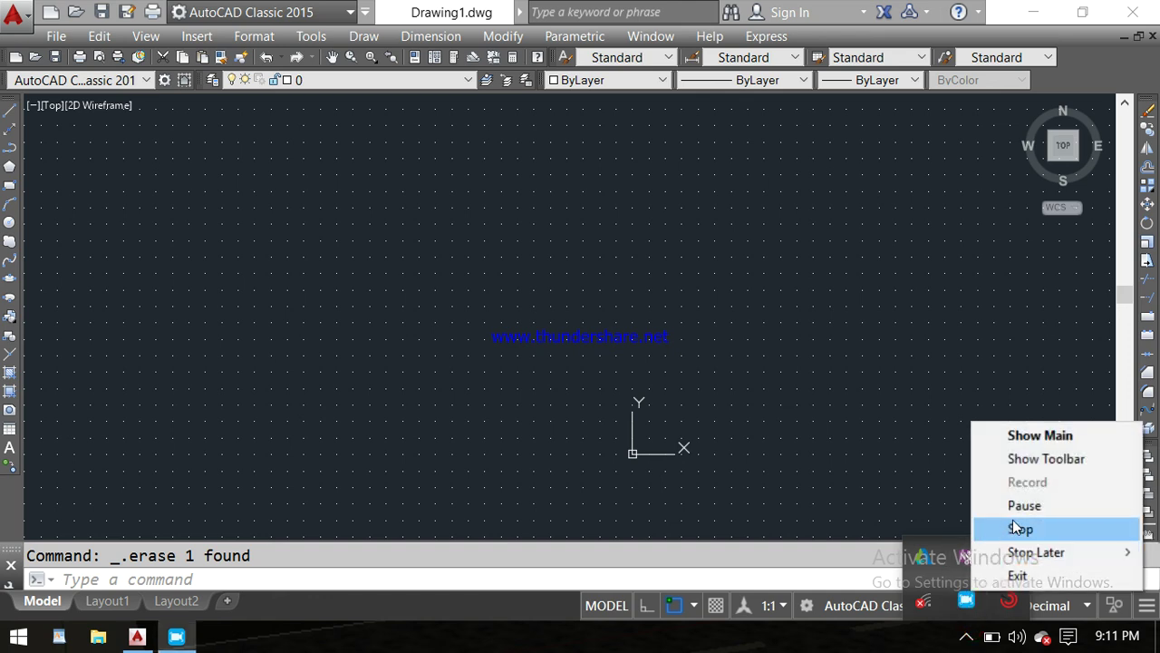